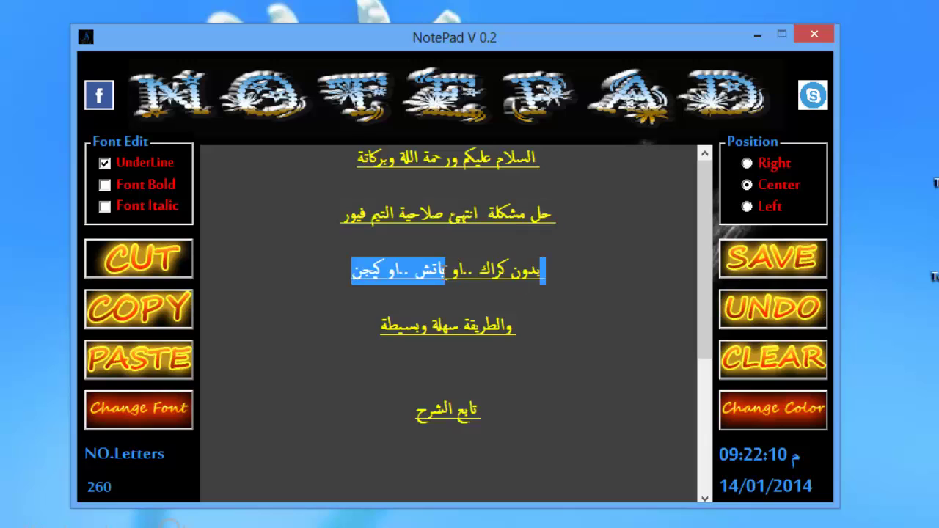
Step: Highlight the closing lines of the introductory note and minimize the NotePad V 0.2 window
drag(533, 334, 377, 331)
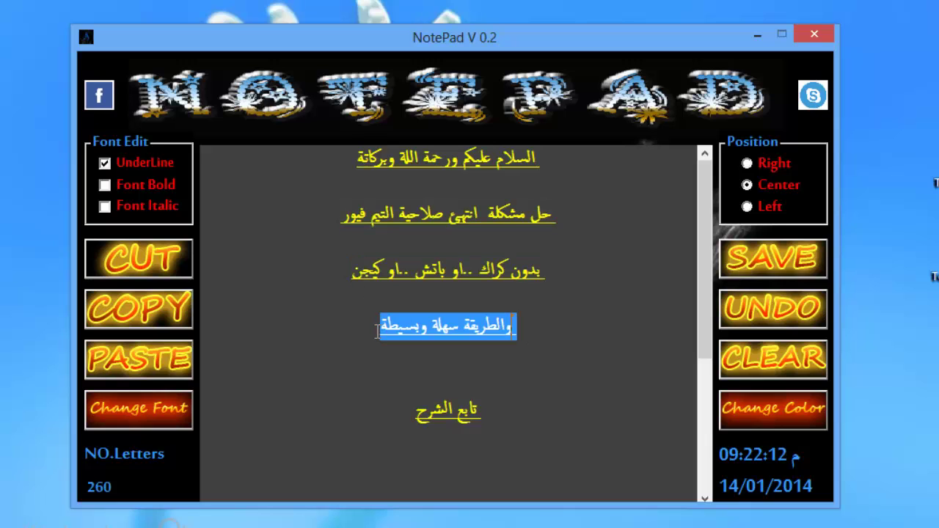
drag(487, 409, 389, 404)
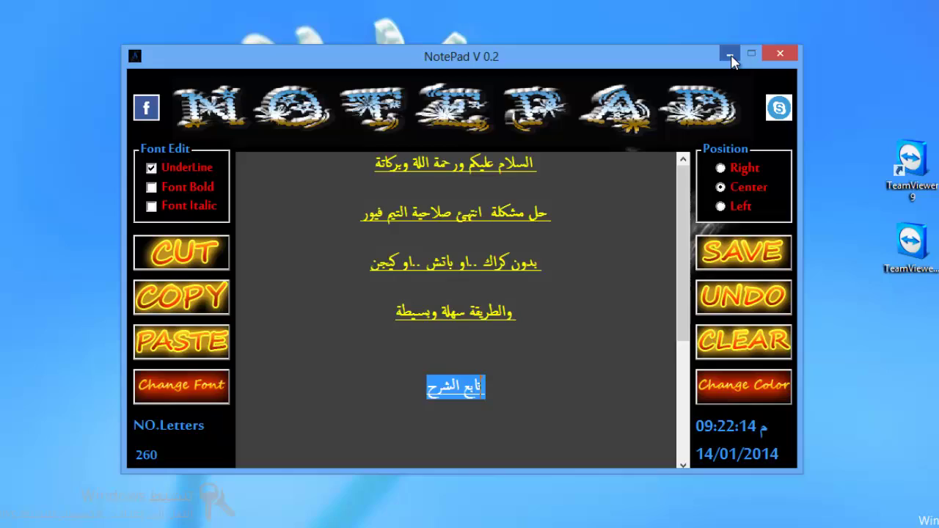
click(756, 37)
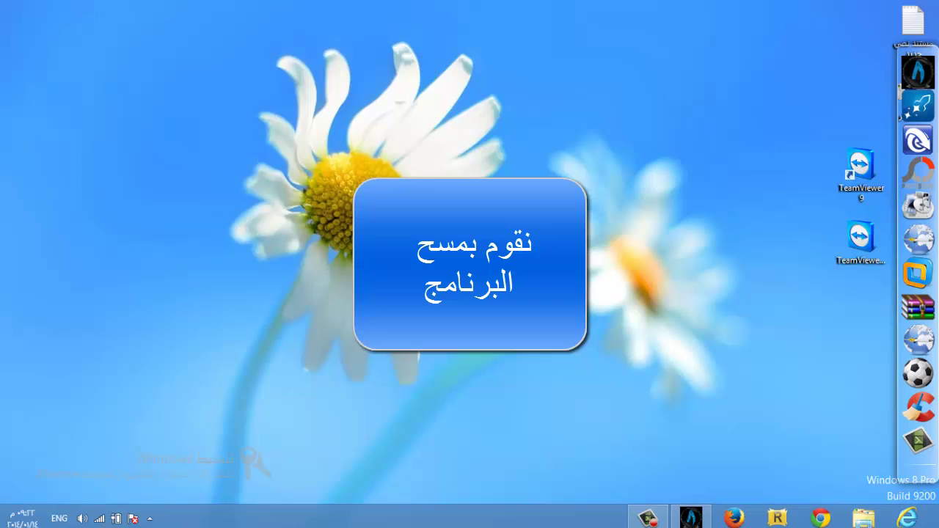
Step: Open the Control Panel's list of installed programs for uninstalling
click(18, 400)
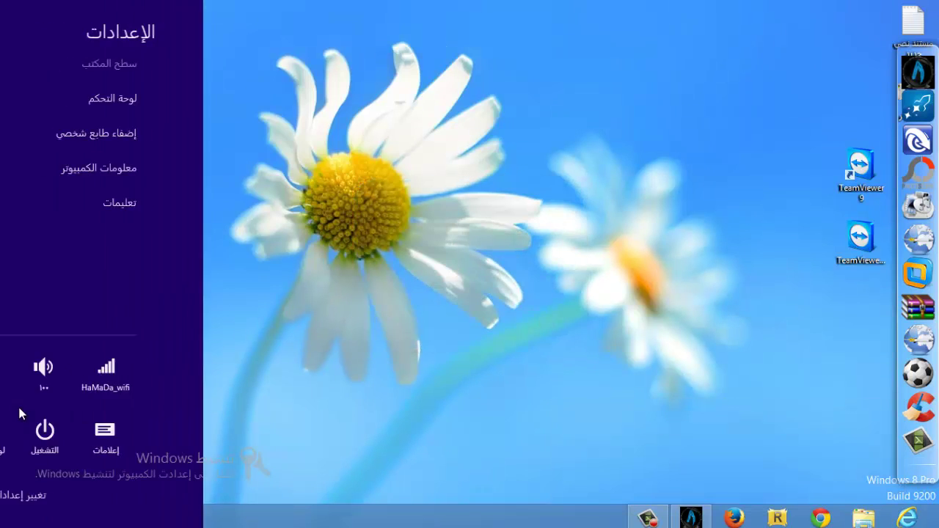
click(178, 100)
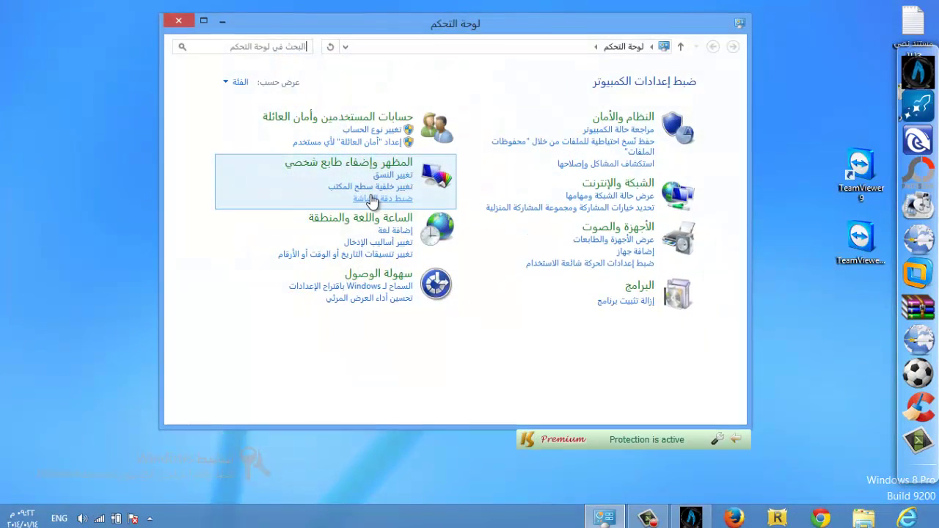
click(603, 301)
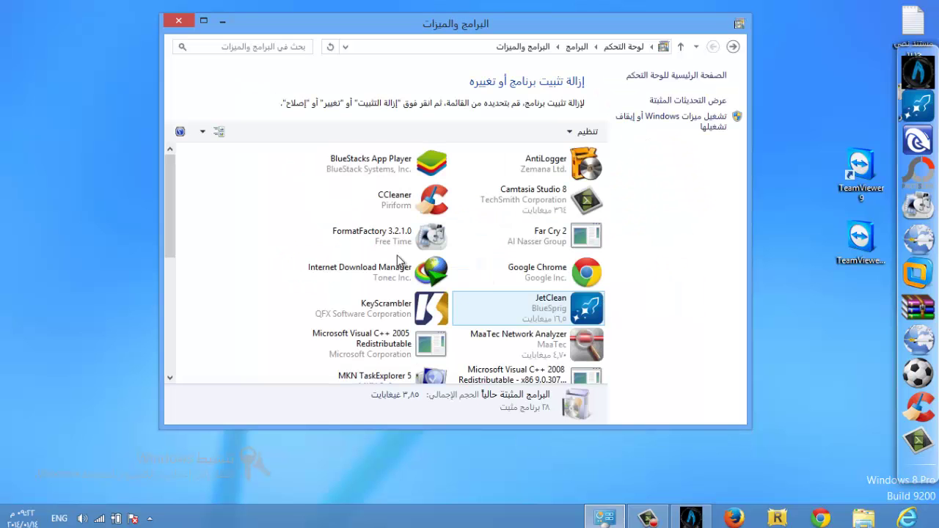
Step: Uninstall TeamViewer 9 with the Remove settings option left off, and close the installed programs window
drag(167, 209, 180, 317)
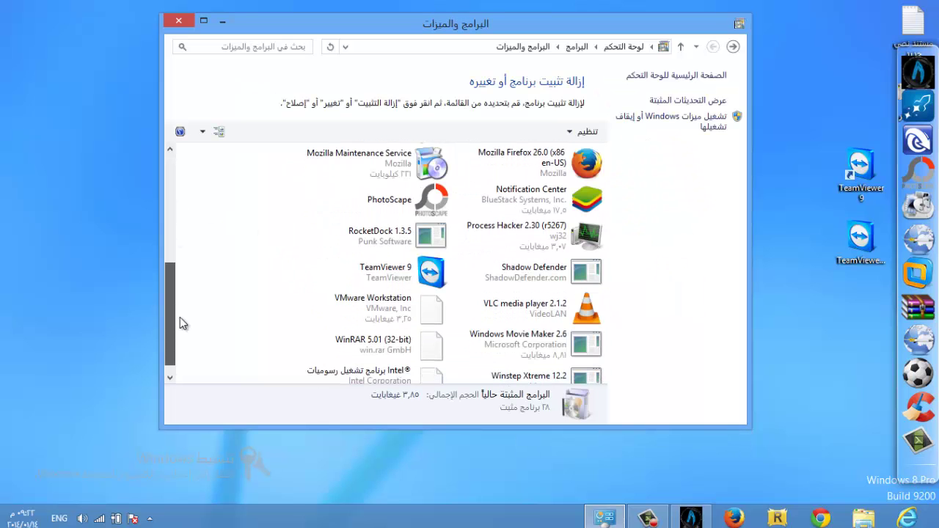
click(356, 273)
right_click(355, 272)
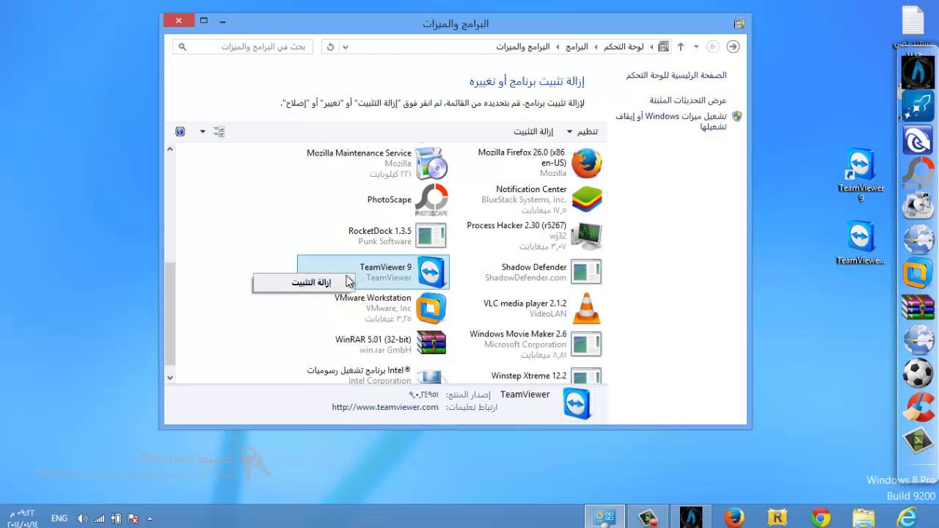
click(312, 282)
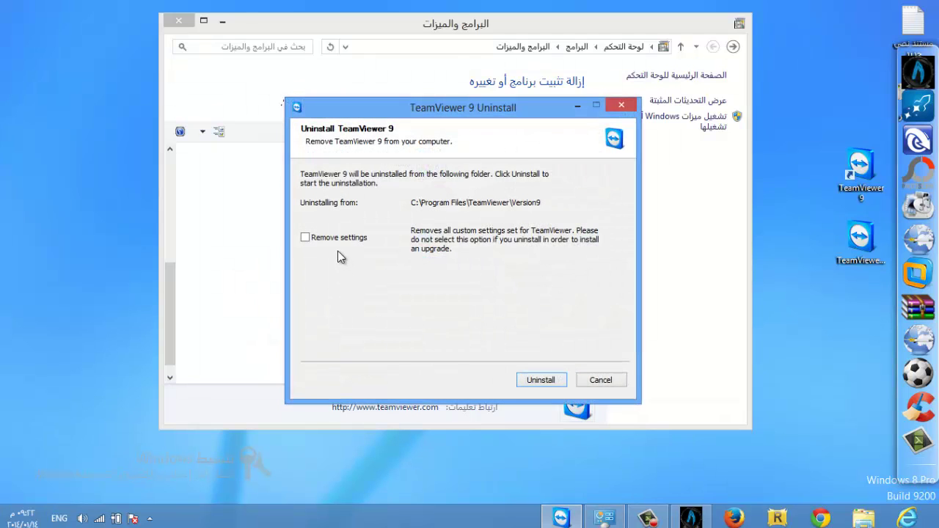
click(540, 380)
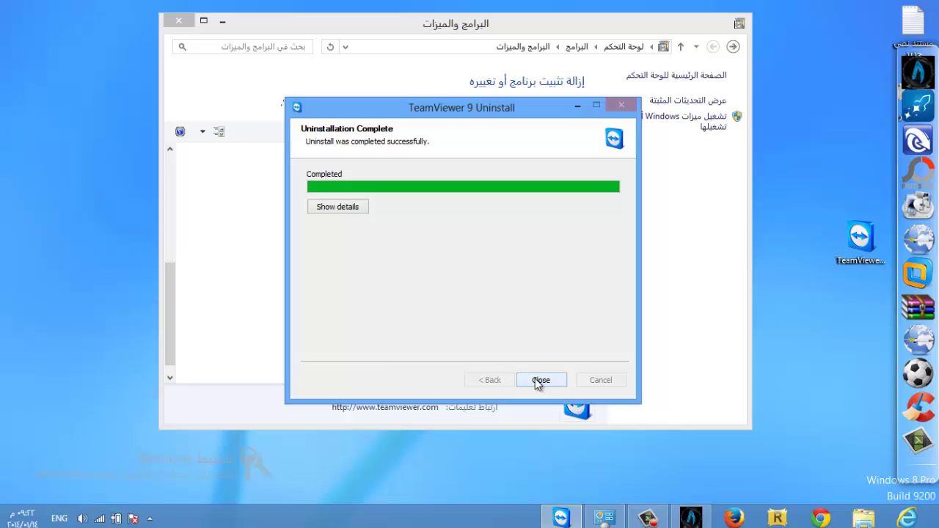
click(540, 380)
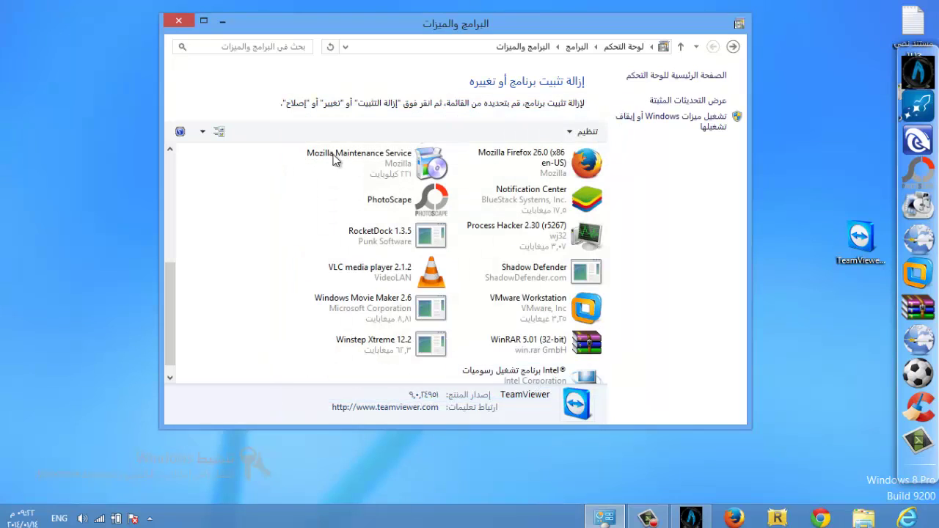
click(178, 21)
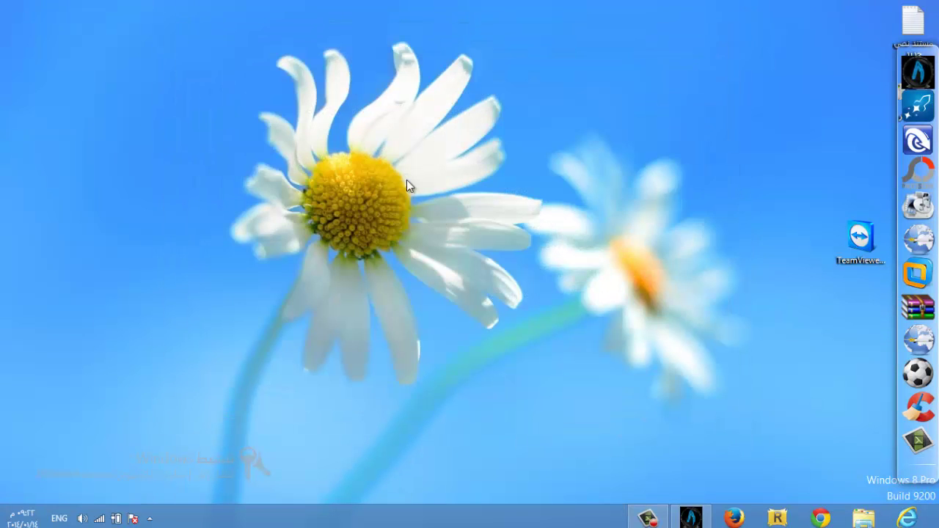
right_click(406, 179)
click(382, 222)
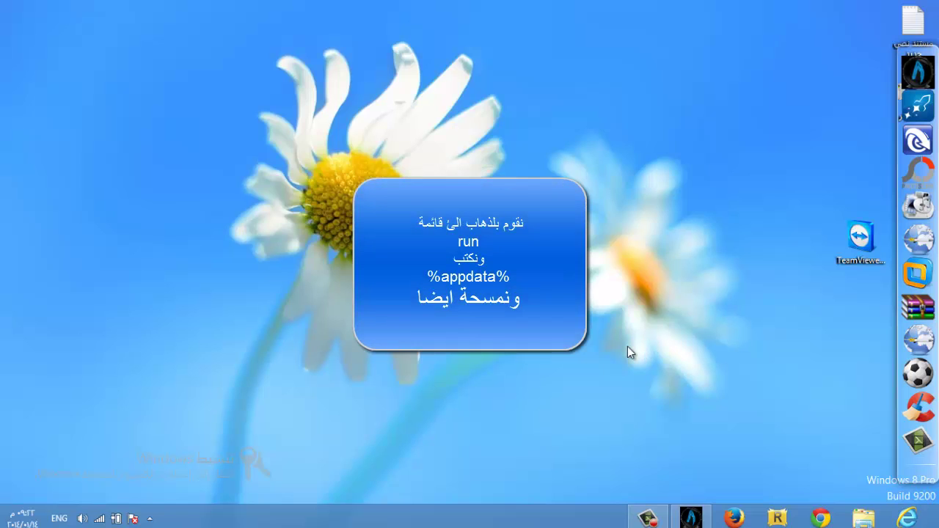
Step: Open the Roaming application data folder by running %appdata%
key(super+r)
drag(704, 352, 361, 246)
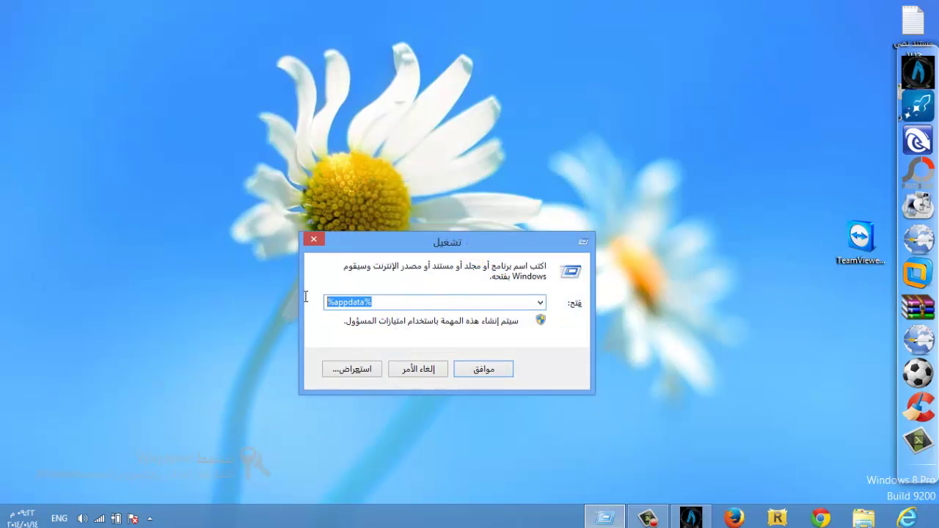
click(393, 308)
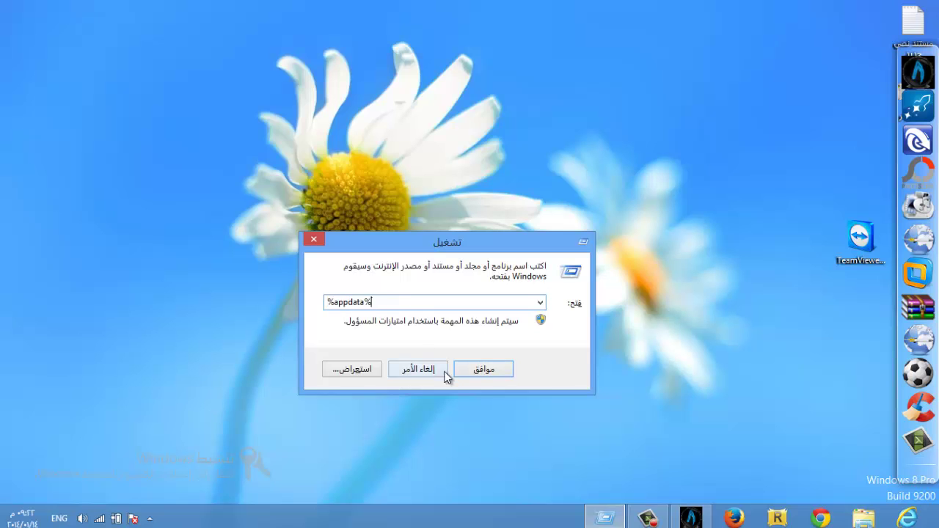
click(482, 371)
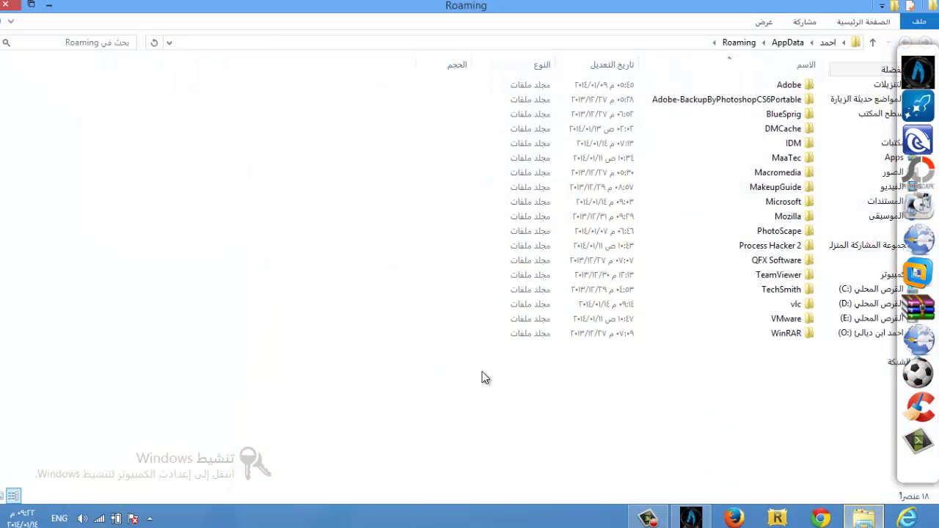
Step: Delete the TeamViewer folder from the Roaming folder and close the folder window
click(739, 275)
right_click(739, 274)
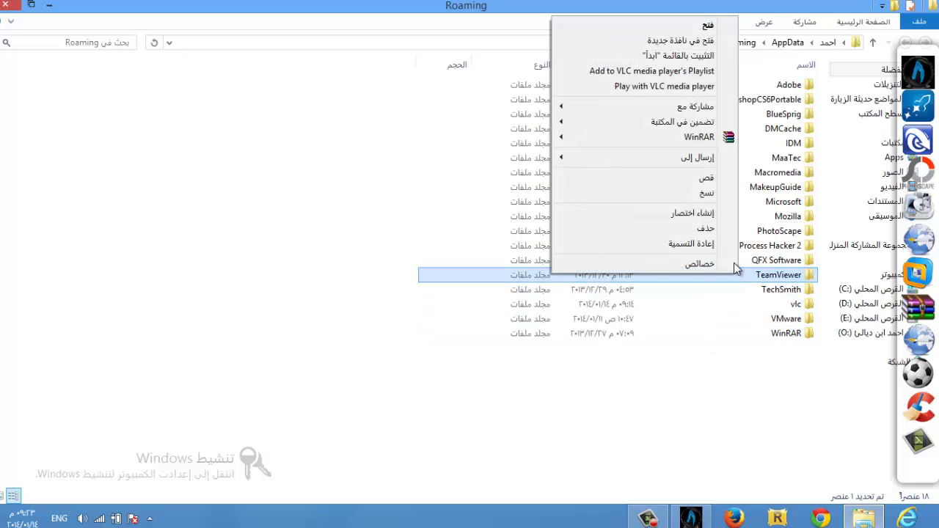
click(717, 230)
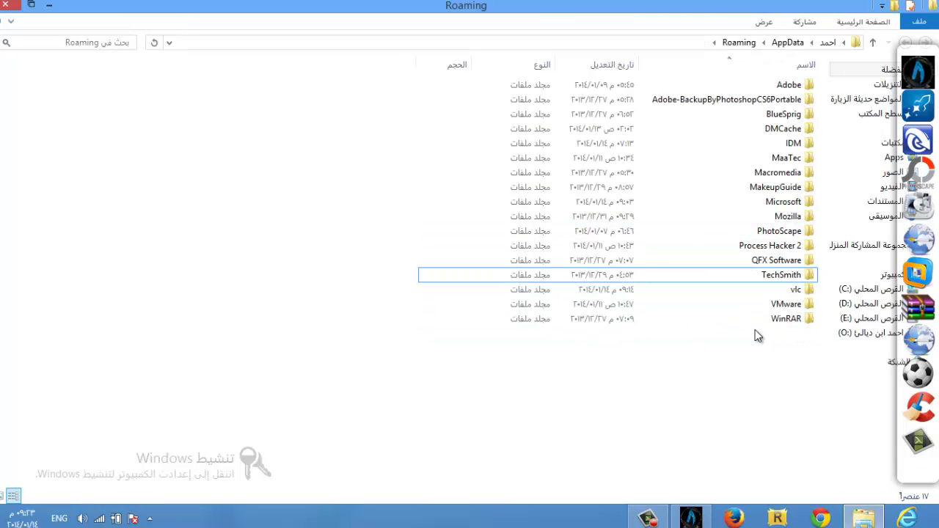
drag(524, 134, 352, 62)
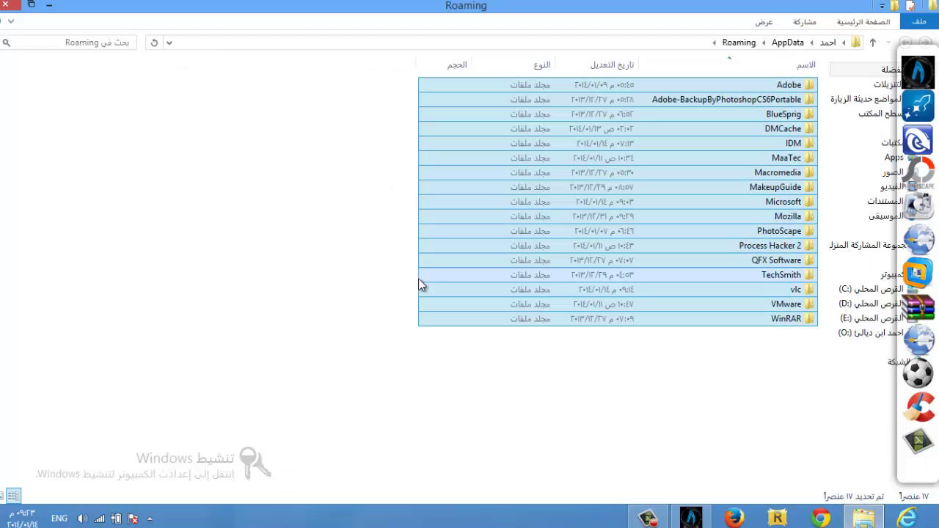
click(469, 350)
click(12, 9)
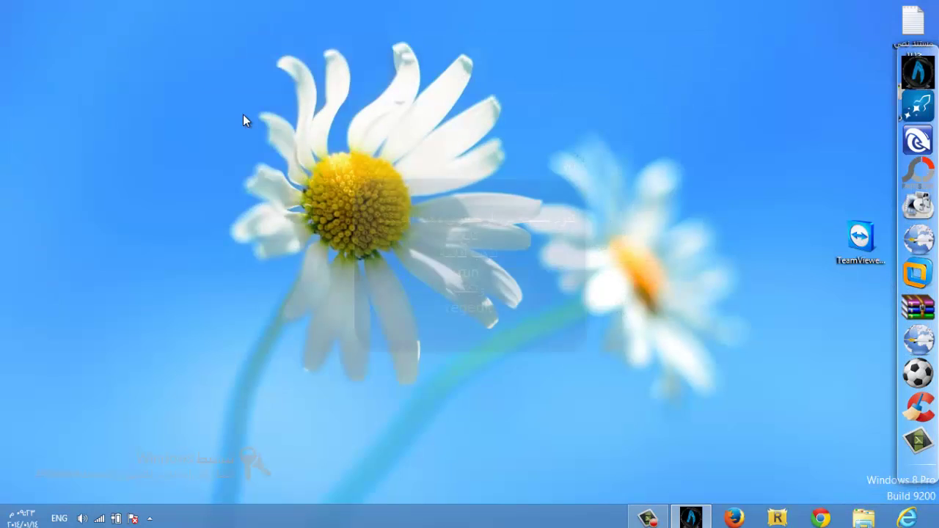
right_click(427, 158)
click(389, 198)
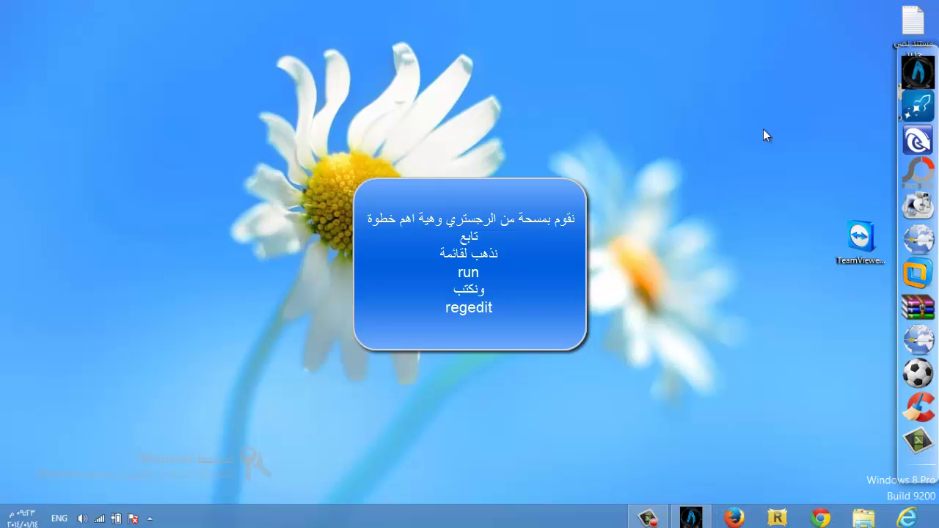
Step: Move the desktop text document clear of the dock and copy the word regedit from it, closing the document
drag(905, 40, 765, 99)
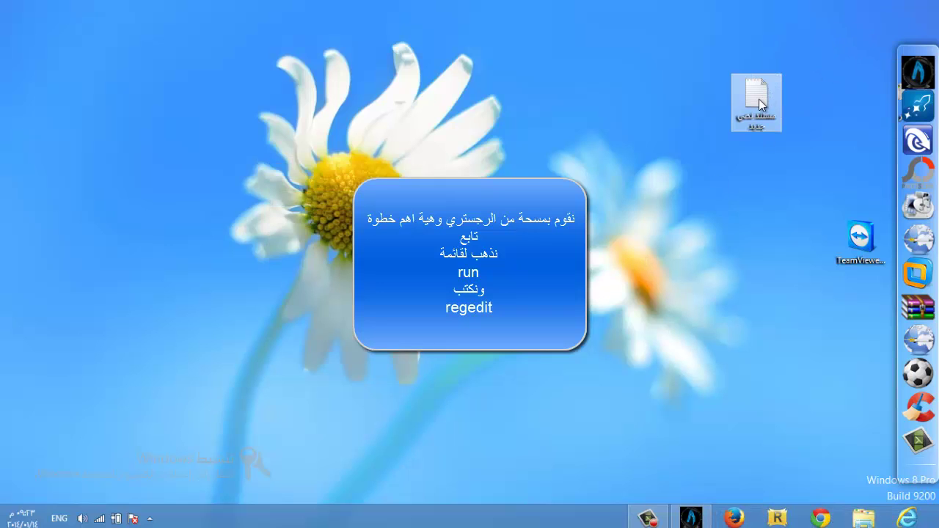
double_click(759, 99)
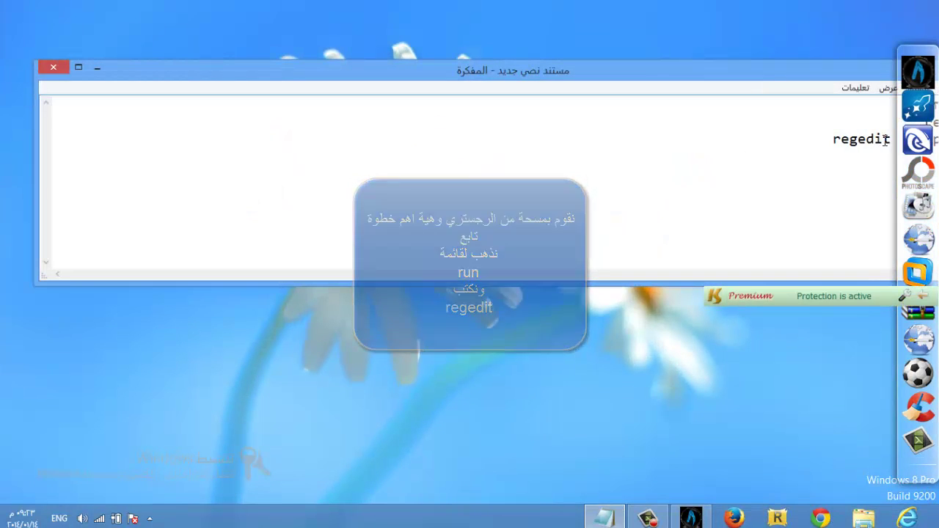
drag(890, 139, 836, 140)
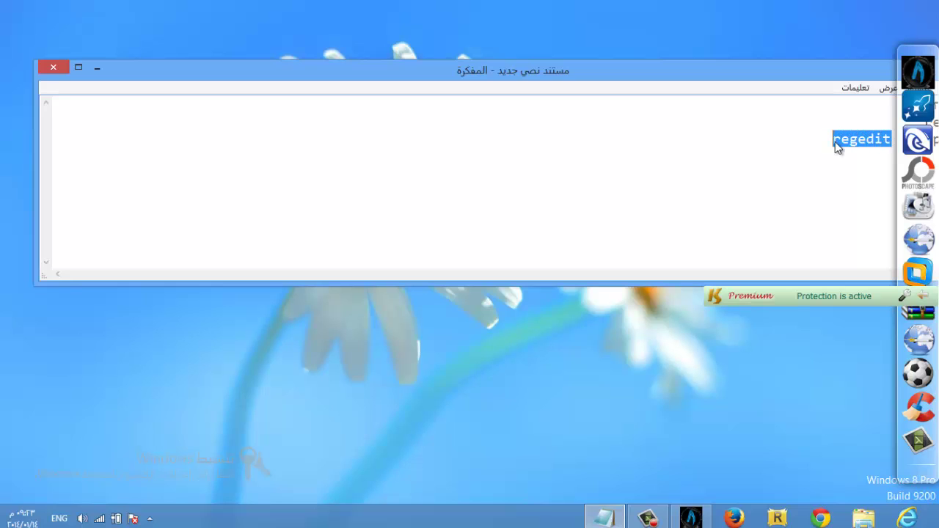
right_click(837, 146)
click(862, 186)
drag(816, 76, 800, 78)
click(38, 69)
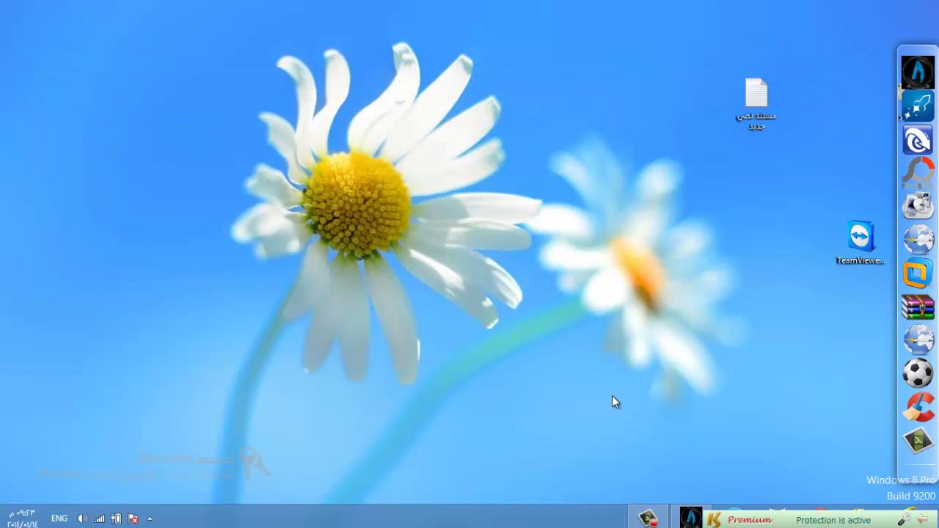
Step: Launch Registry Editor by pasting regedit over the old command in the Run dialog
key(super+r)
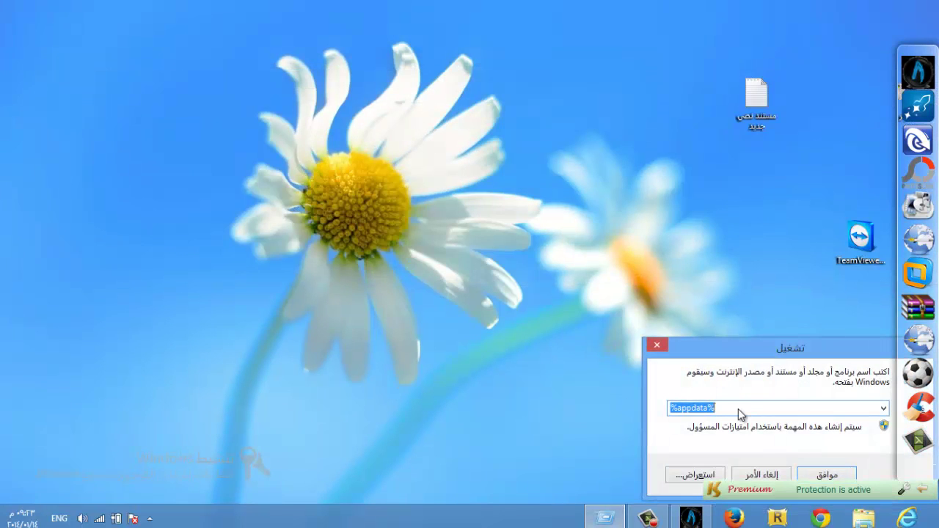
right_click(741, 415)
click(803, 282)
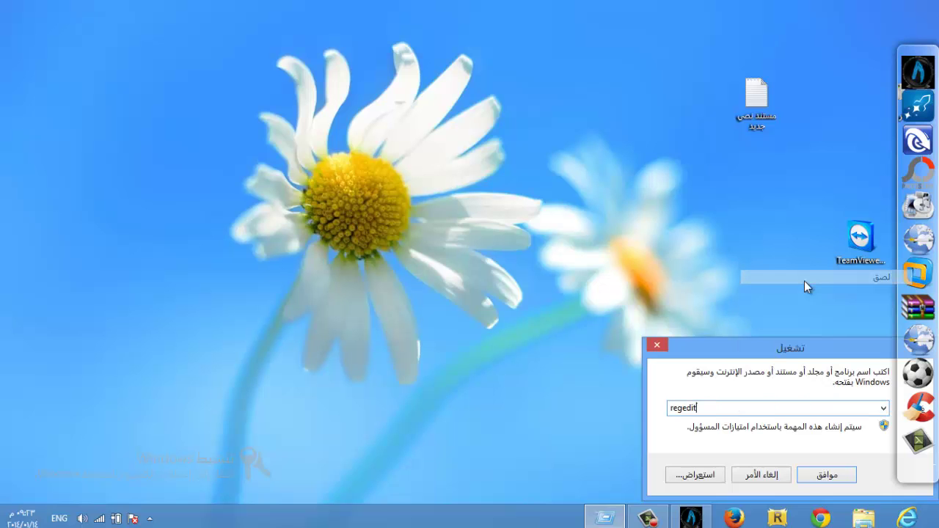
click(827, 474)
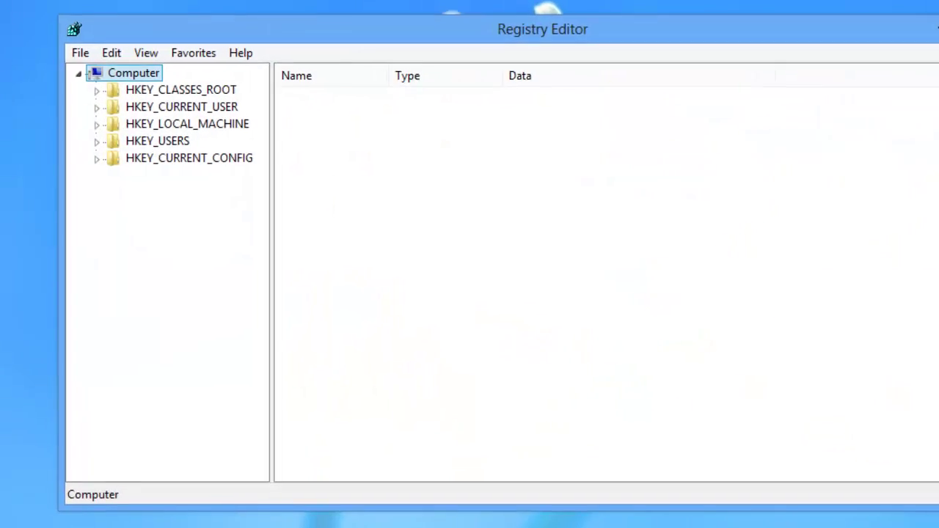
Step: Widen the registry key tree and expand HKEY_CURRENT_USER down to its Software key
drag(938, 527, 836, 527)
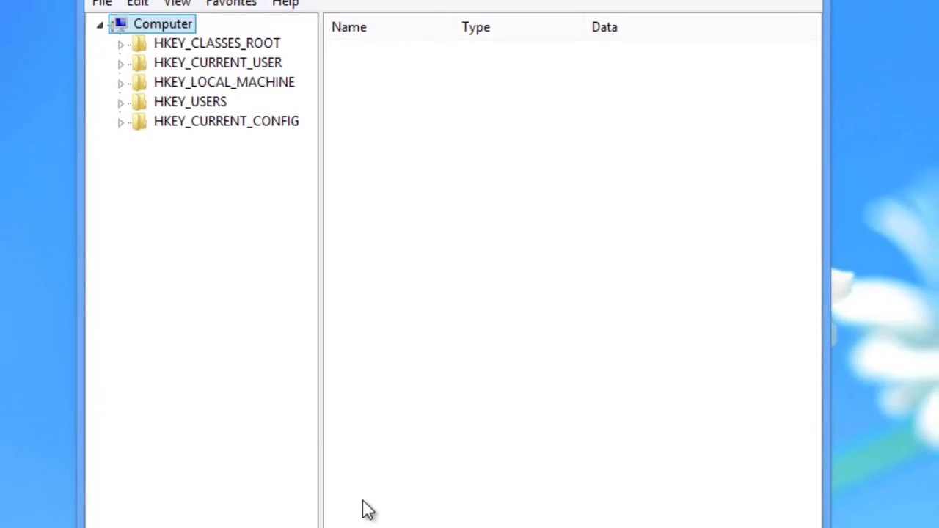
drag(320, 167, 398, 167)
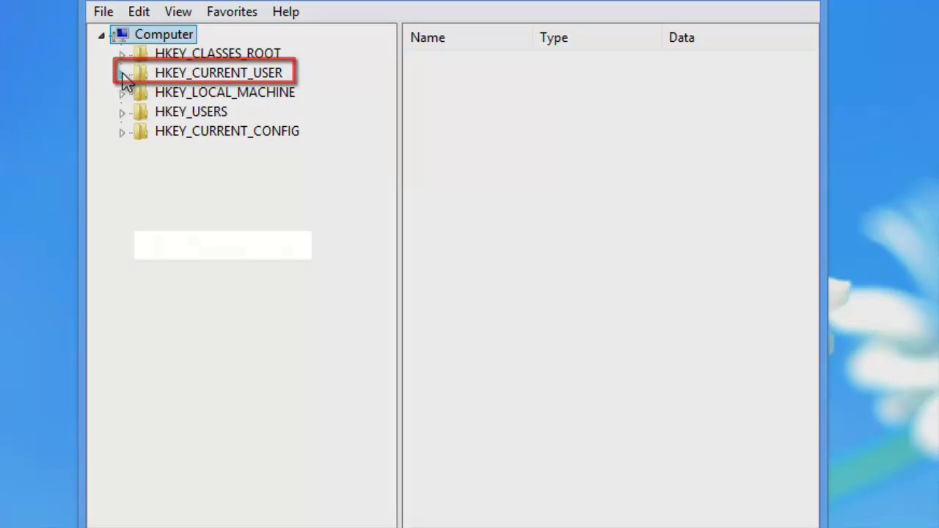
click(123, 74)
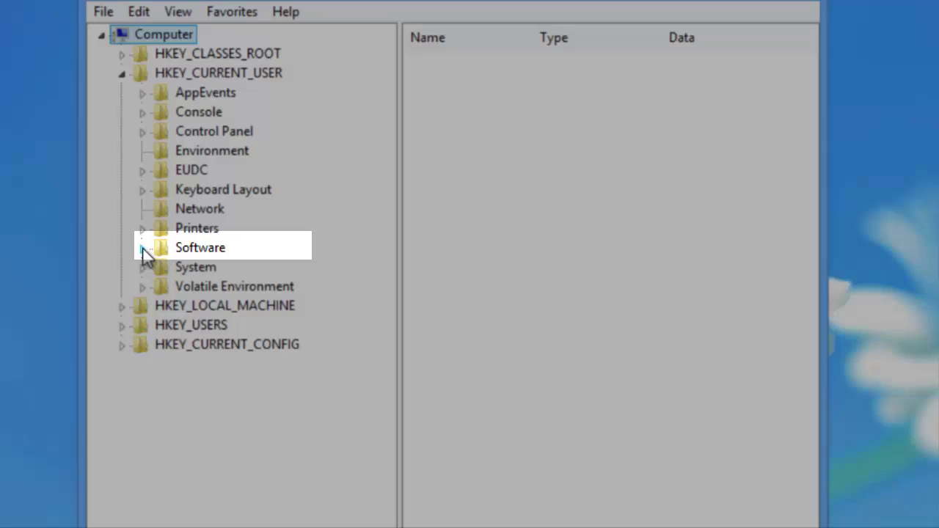
click(143, 250)
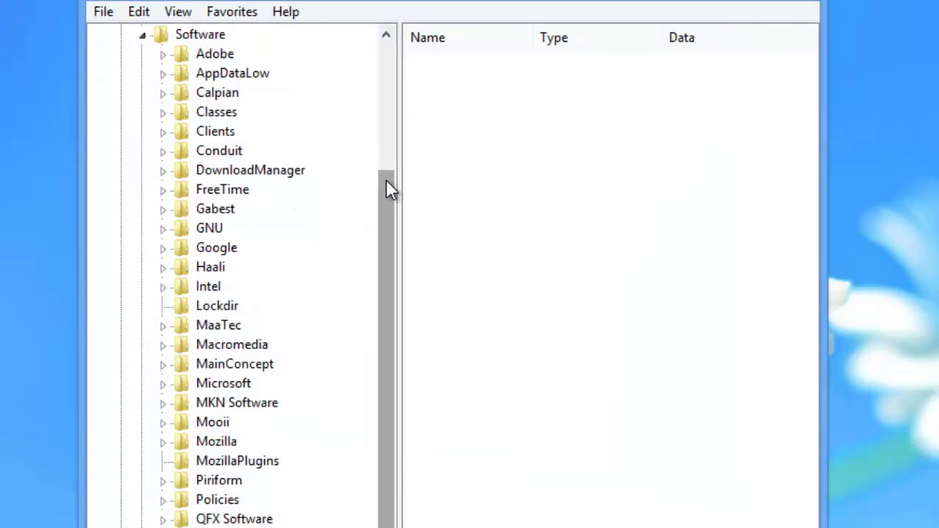
Step: Delete the TeamViewer key from HKEY_CURRENT_USER\Software, confirming the permanent deletion
drag(386, 183, 392, 261)
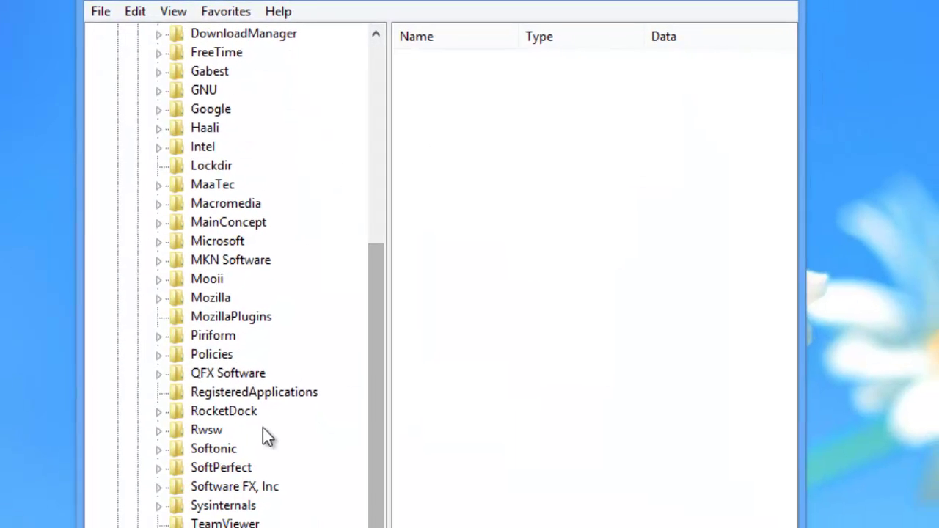
click(209, 493)
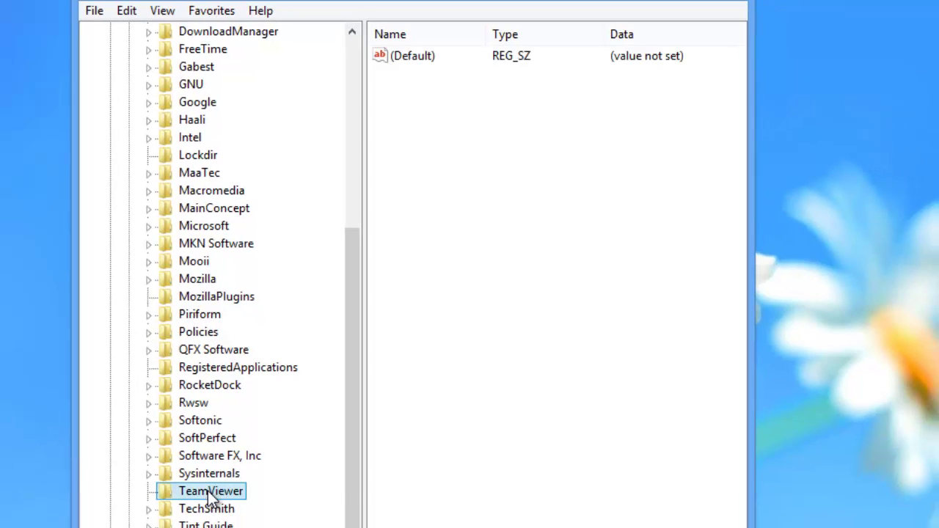
right_click(209, 493)
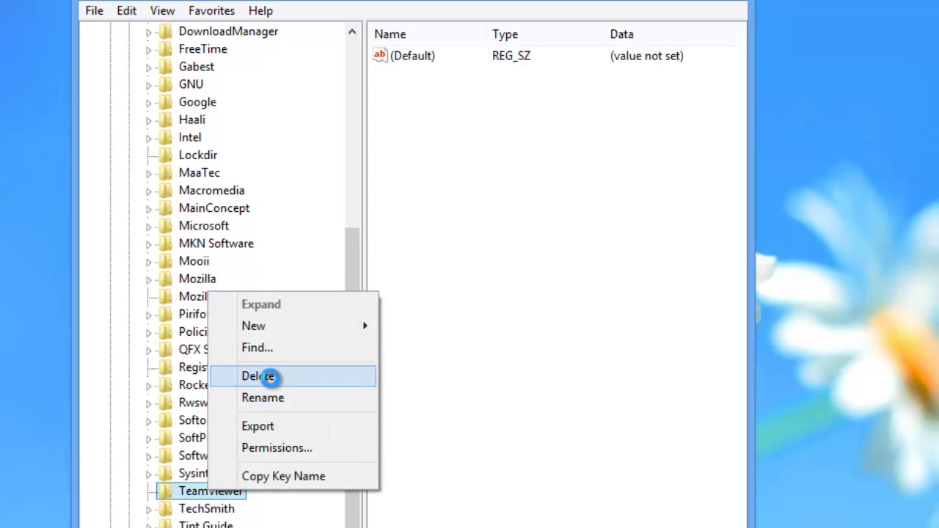
click(270, 376)
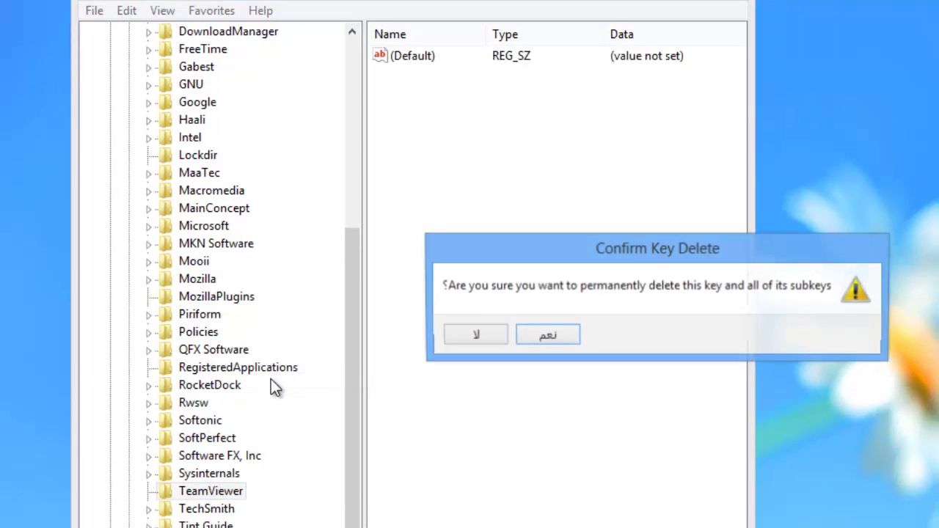
click(558, 340)
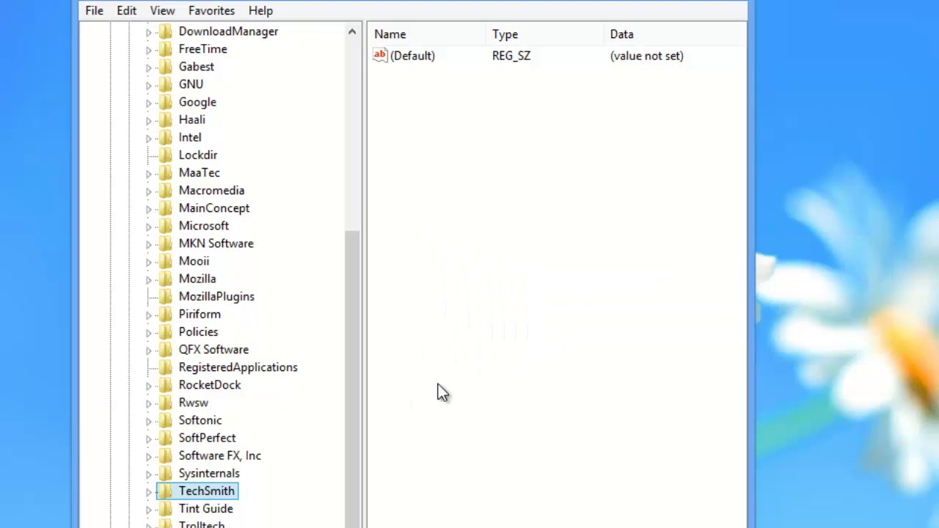
click(480, 369)
Step: Collapse the HKEY_CURRENT_USER branch and expand HKEY_LOCAL_MACHINE down to its SOFTWARE key
drag(354, 262, 352, 142)
click(129, 108)
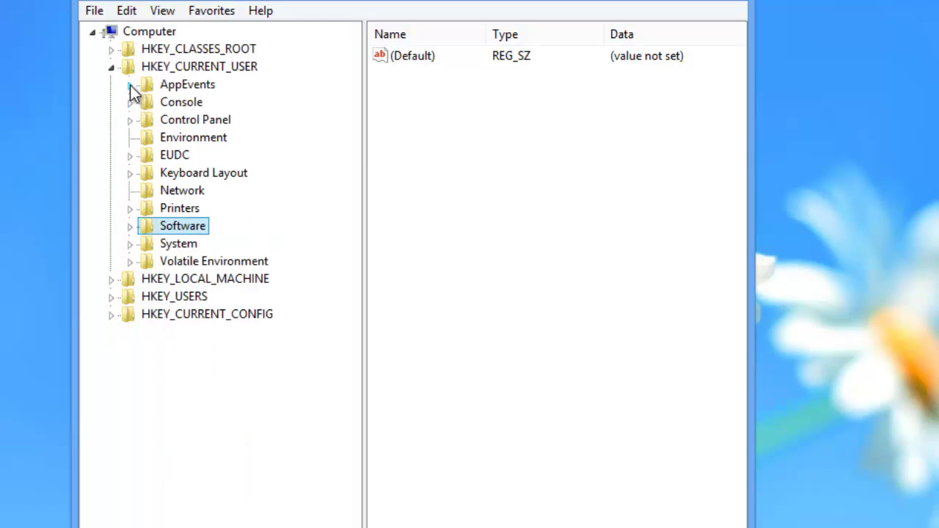
click(112, 67)
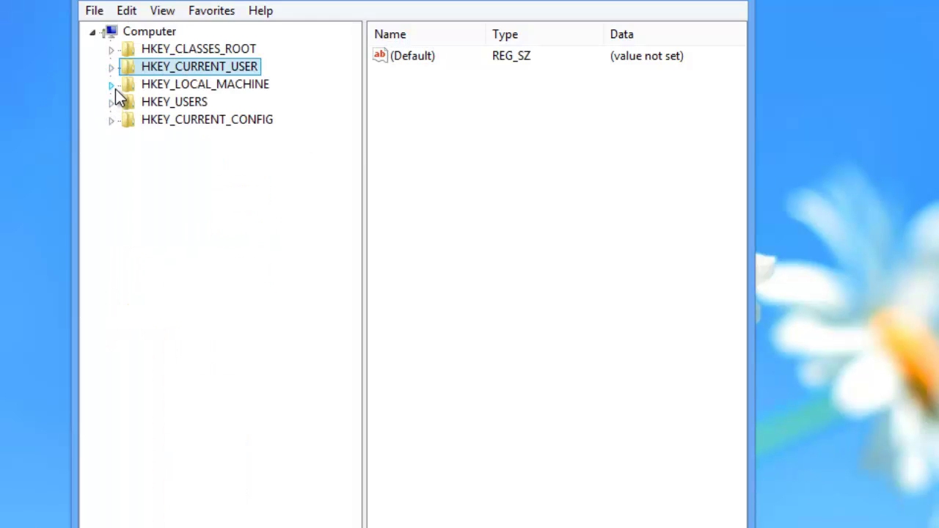
click(112, 85)
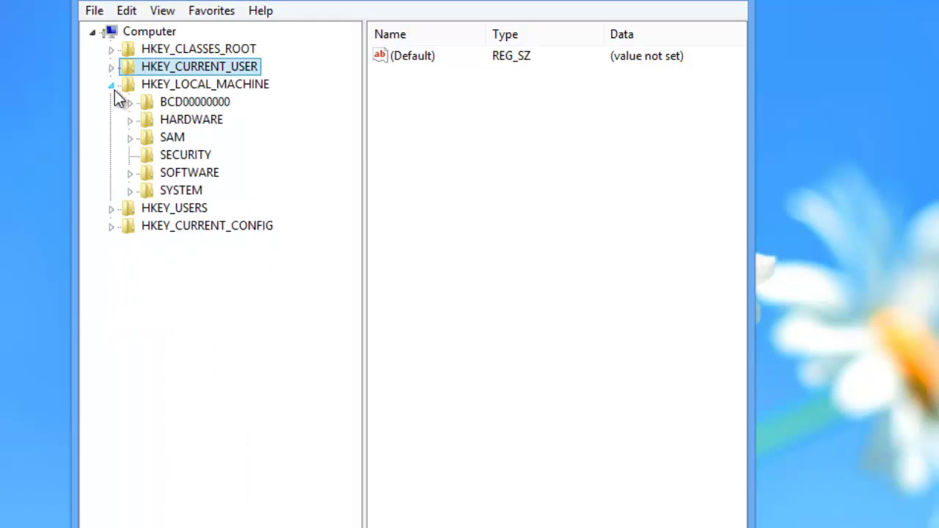
click(129, 174)
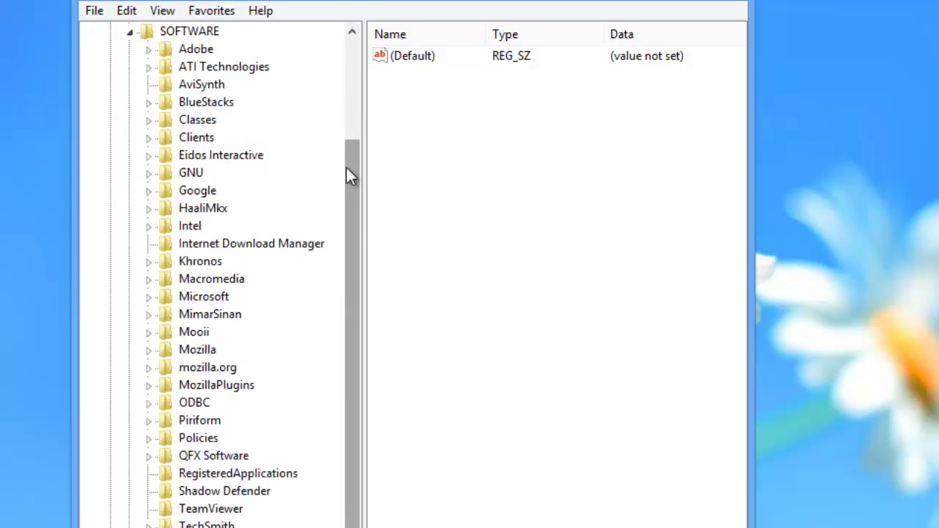
Step: Delete the TeamViewer key from HKEY_LOCAL_MACHINE\SOFTWARE, confirming the permanent deletion
drag(350, 176, 353, 220)
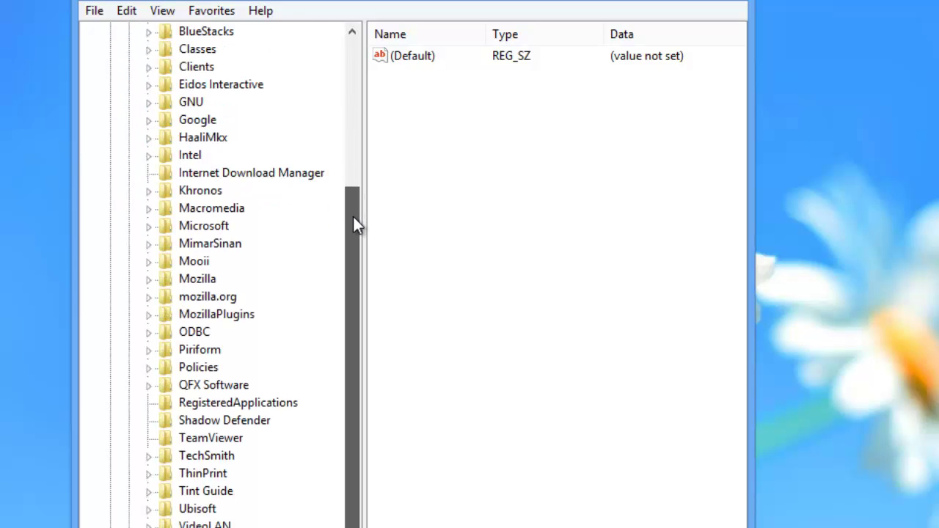
click(218, 440)
right_click(218, 441)
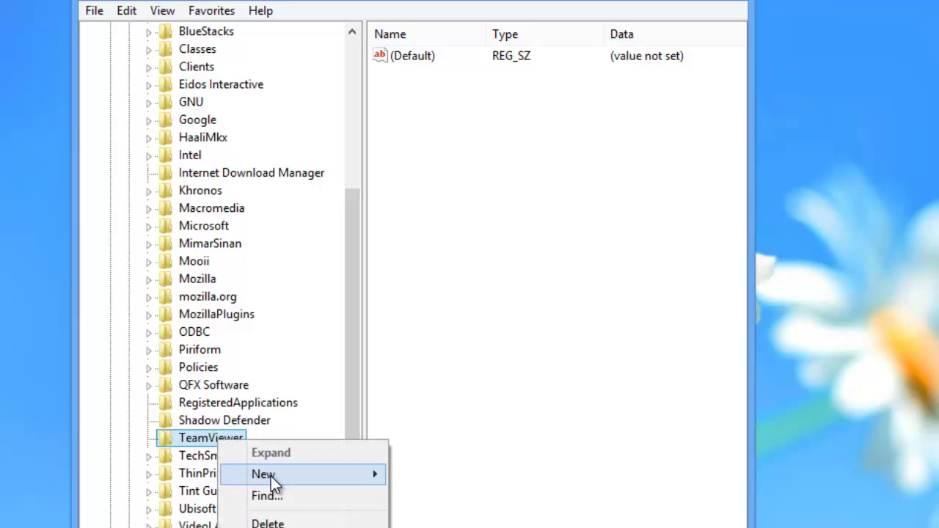
click(282, 523)
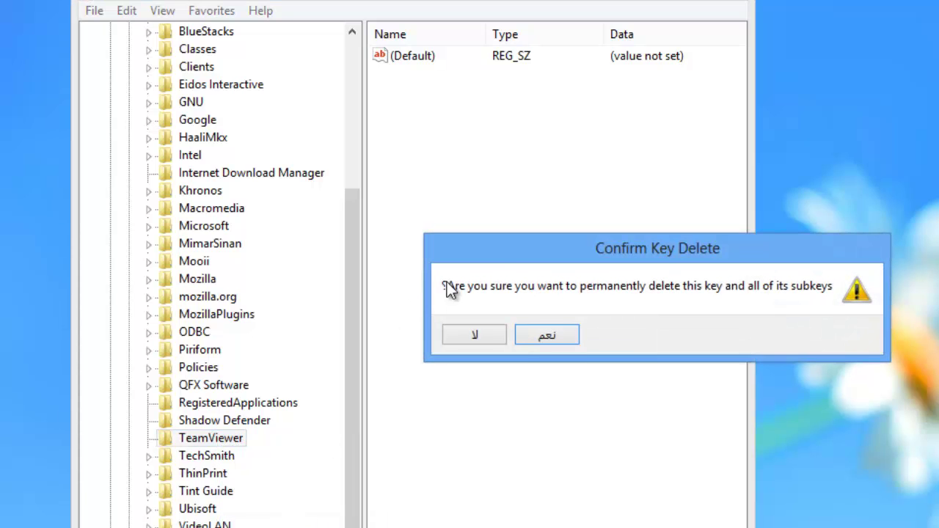
drag(494, 252, 507, 239)
click(540, 320)
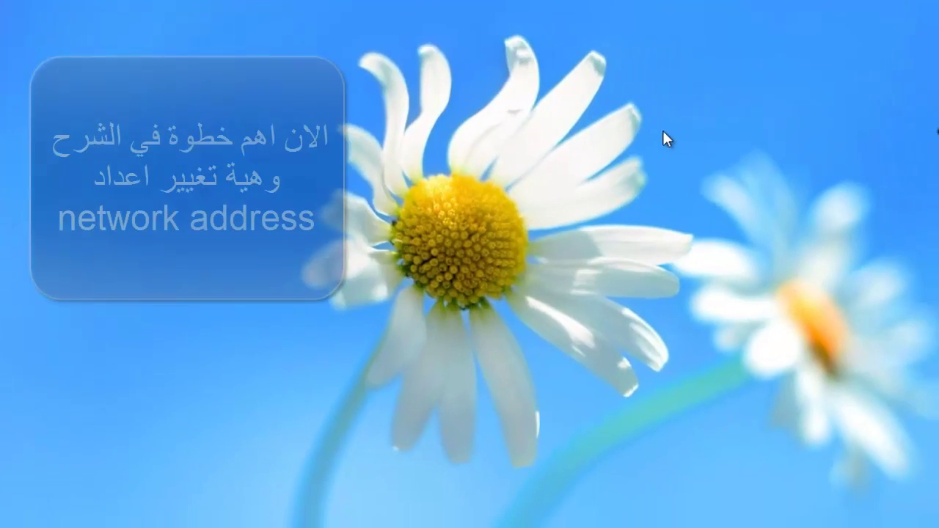
Step: Refresh the desktop
right_click(557, 117)
click(492, 159)
right_click(494, 155)
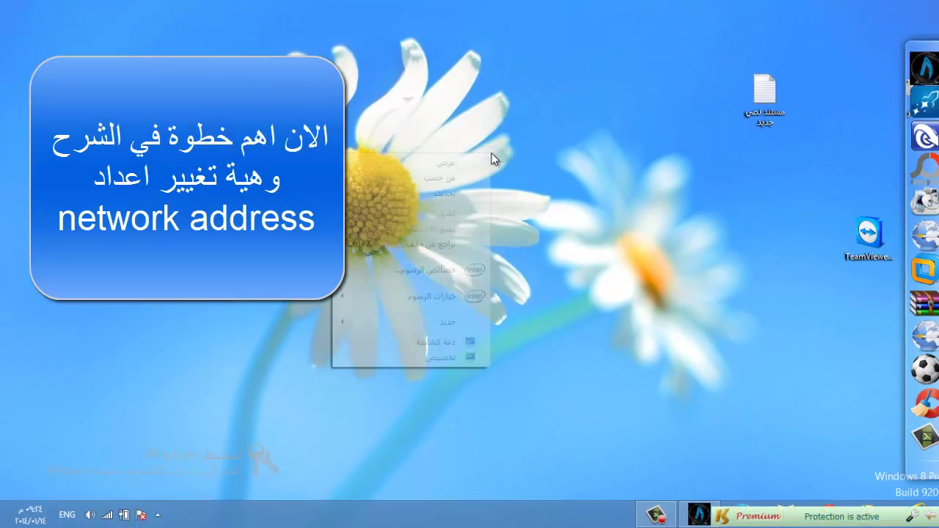
click(459, 192)
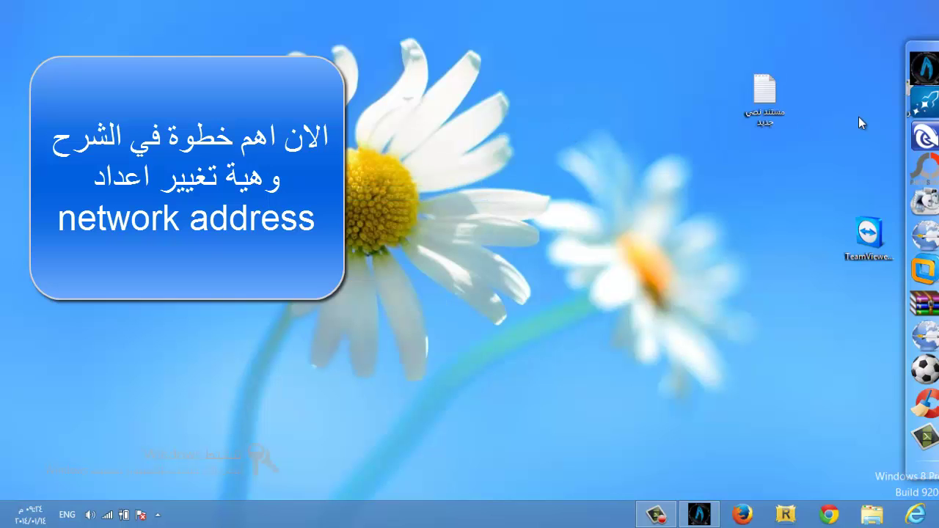
Step: Move the Computer icon to open desktop space, away from the dock, and open its properties in the System window
drag(898, 89, 585, 162)
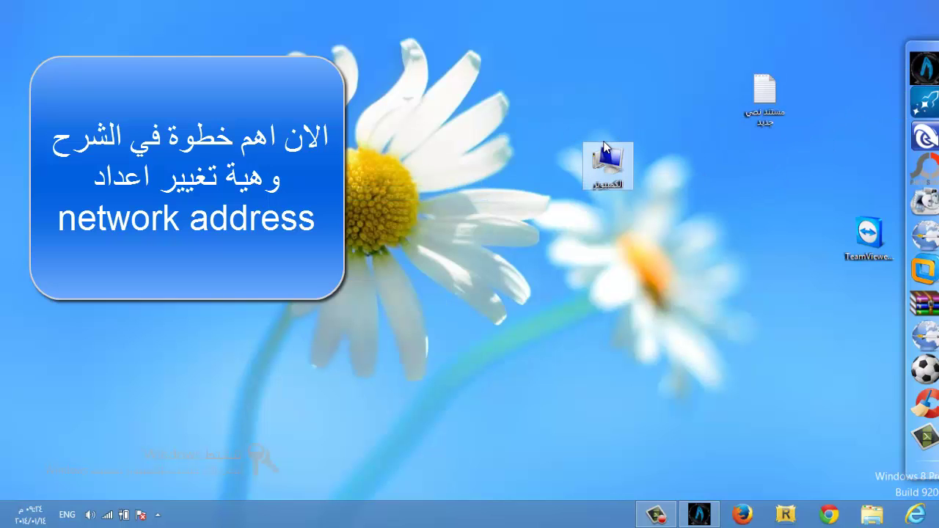
right_click(585, 161)
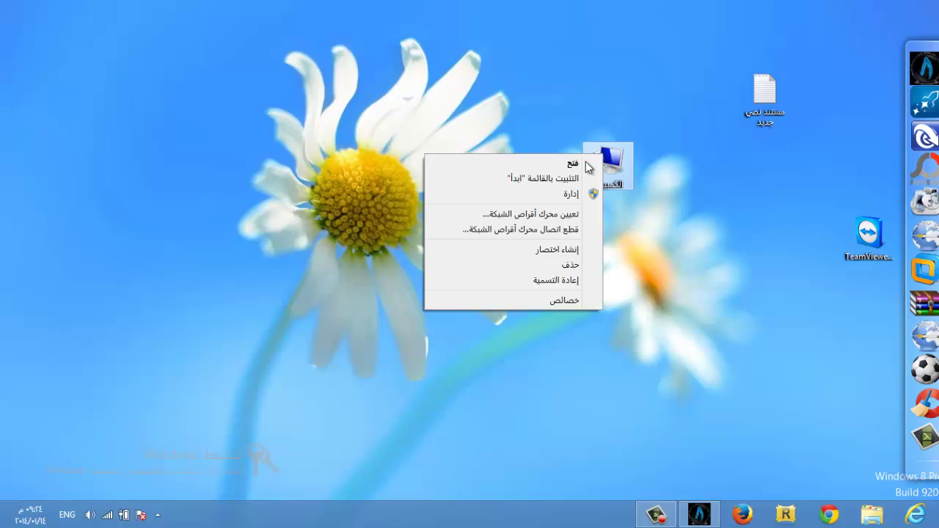
click(543, 297)
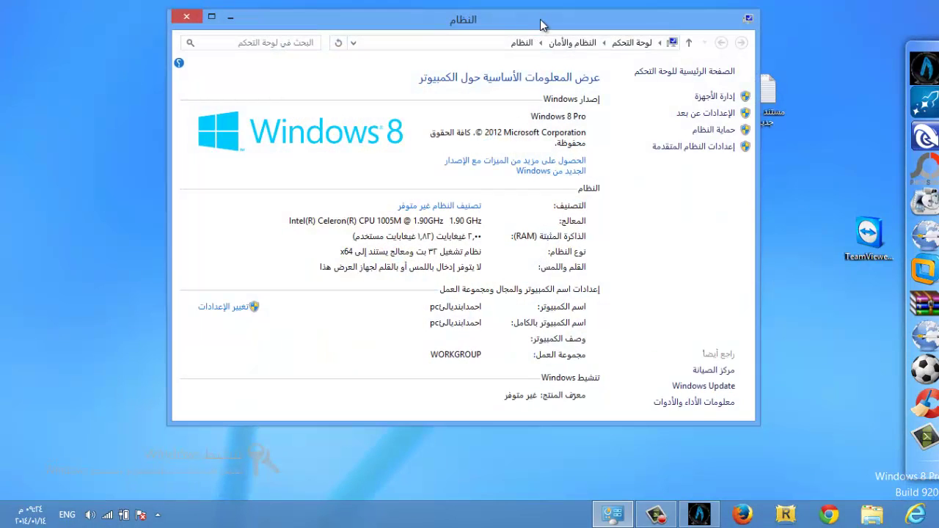
drag(541, 24, 468, 28)
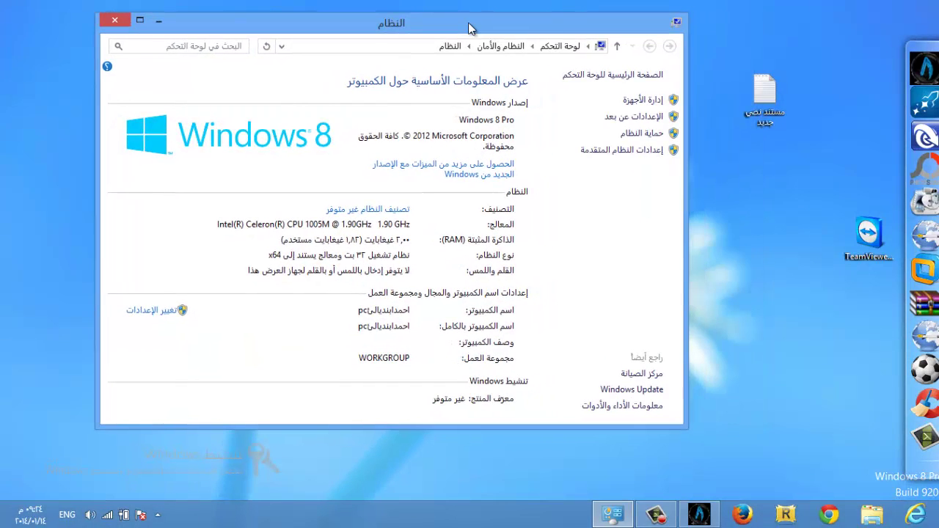
Step: Open System Properties through the remote settings, closing the System window, and launch Device Manager from the hardware settings
click(624, 119)
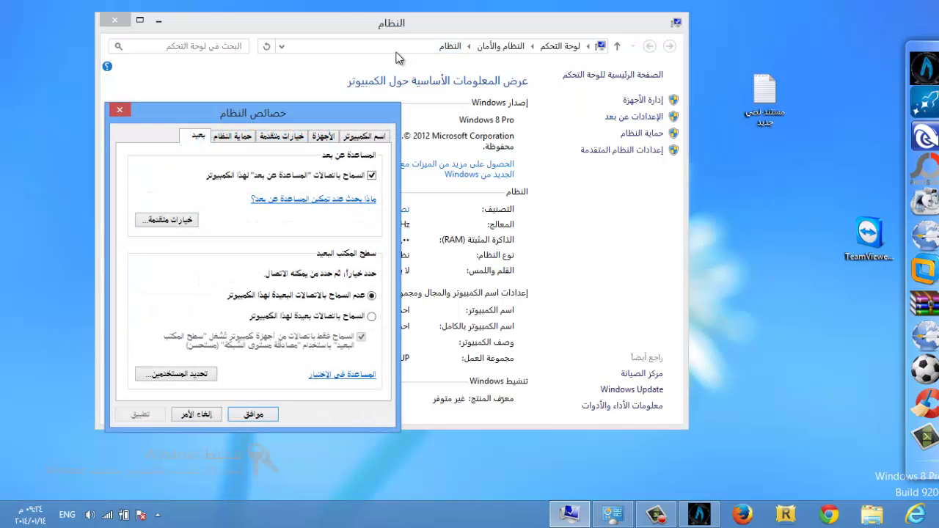
click(115, 20)
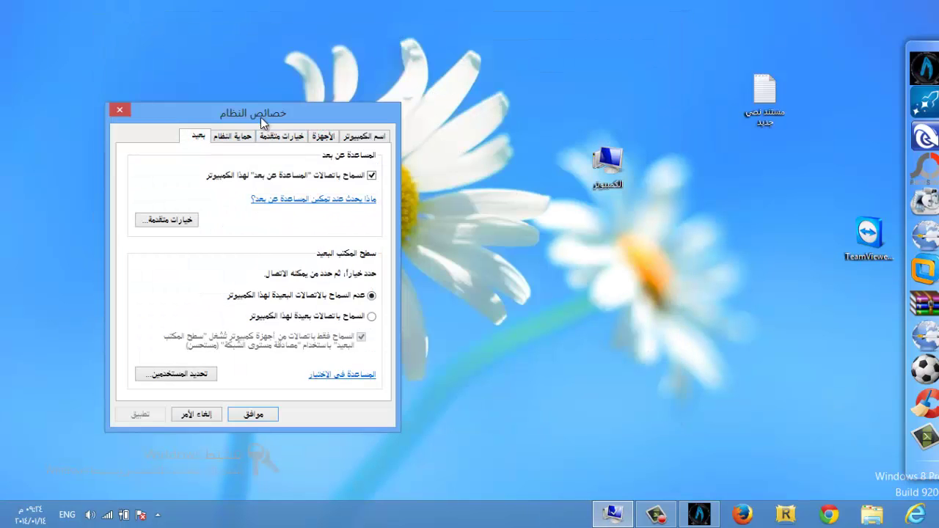
drag(260, 117, 452, 84)
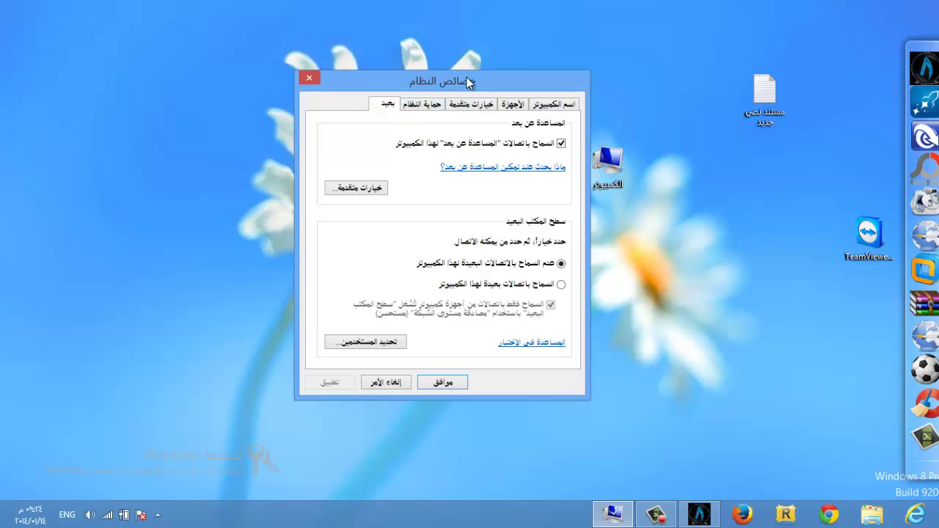
click(512, 105)
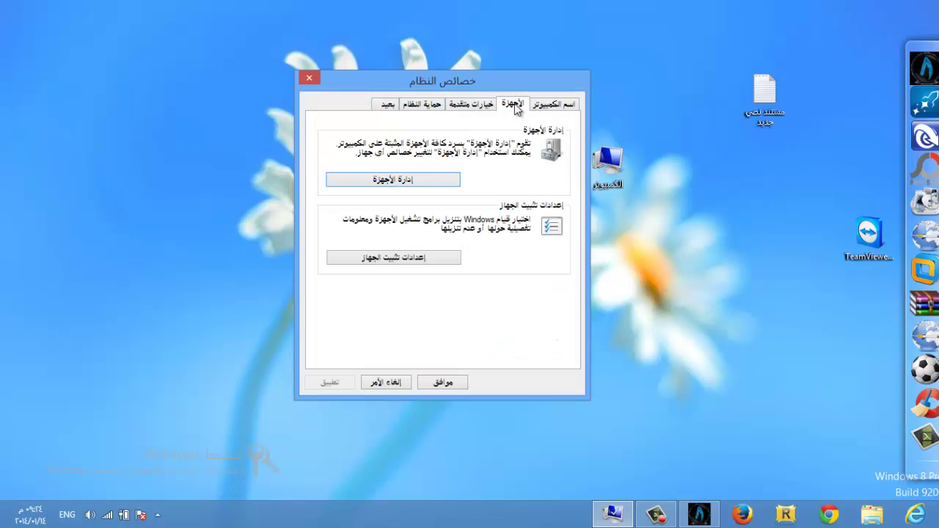
click(391, 181)
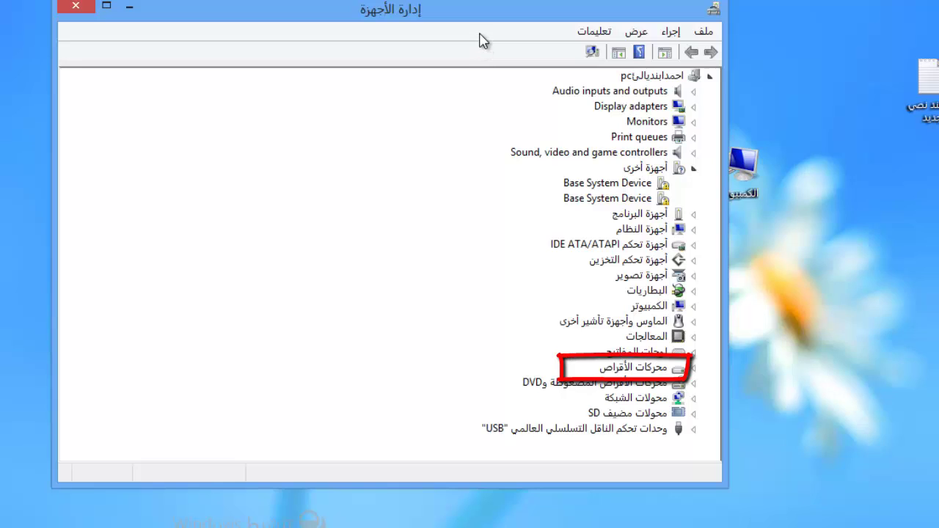
Step: Expand the network adapters in Device Manager and open the properties of the Qualcomm Atheros AR5B125 Wireless Network Adapter
drag(490, 20, 476, 15)
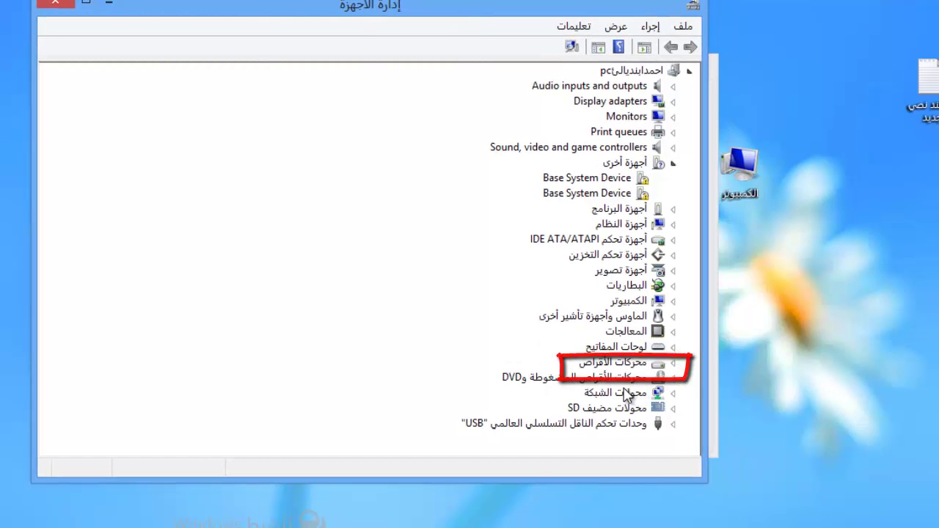
double_click(649, 394)
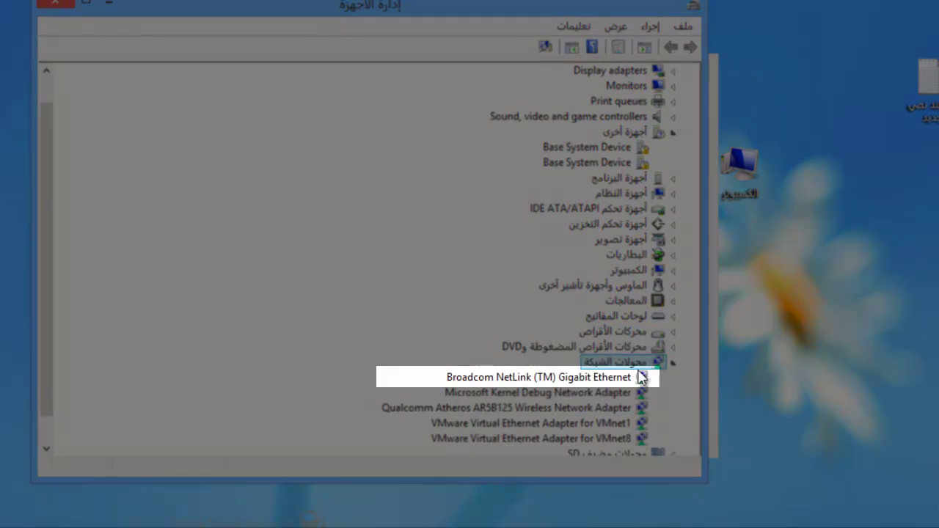
drag(53, 157, 59, 199)
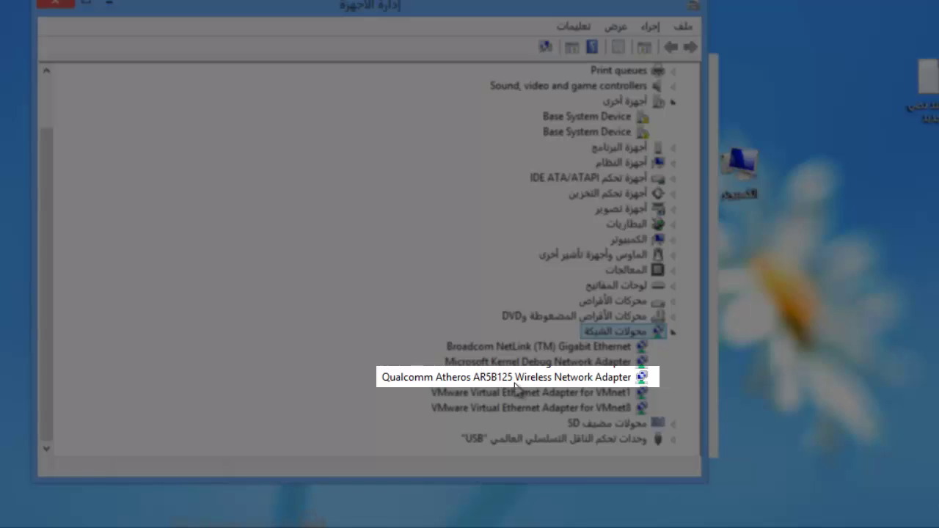
click(516, 382)
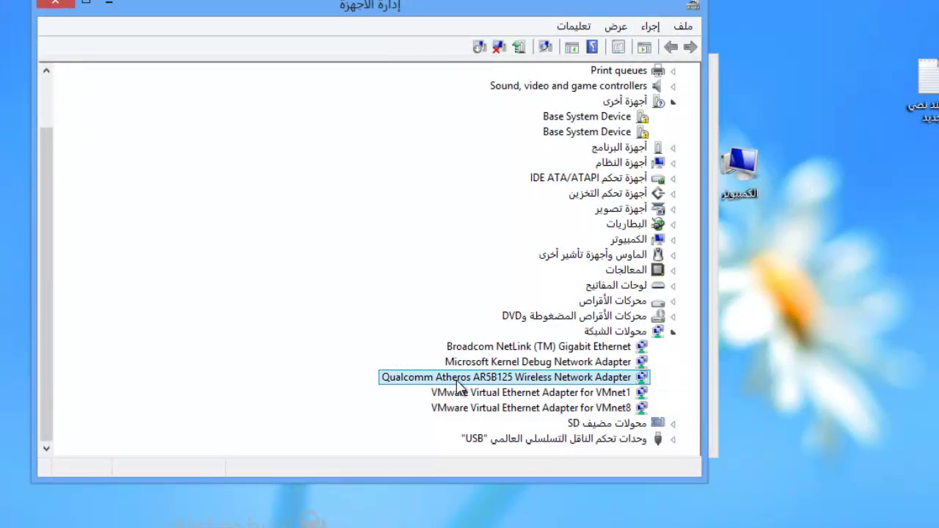
double_click(512, 383)
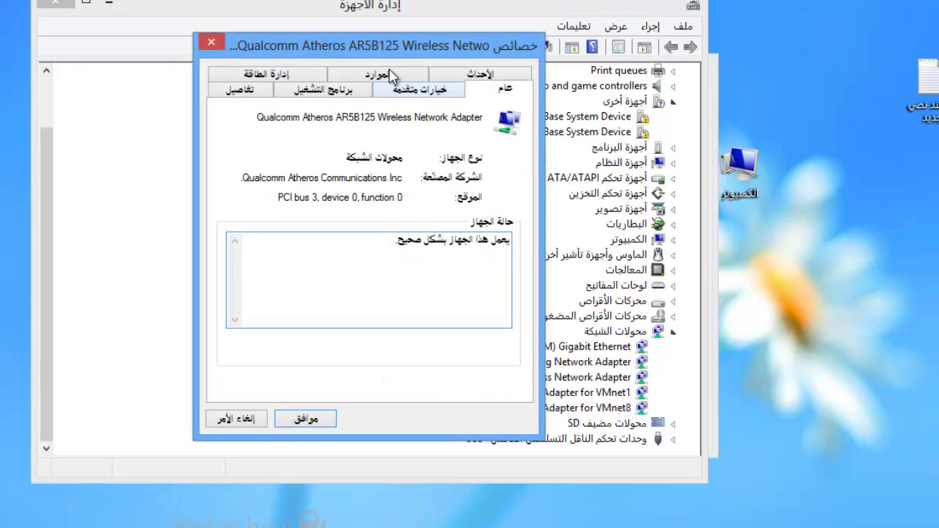
Step: Select the Network Address property in the wireless adapter's advanced options
drag(393, 57, 455, 64)
click(493, 99)
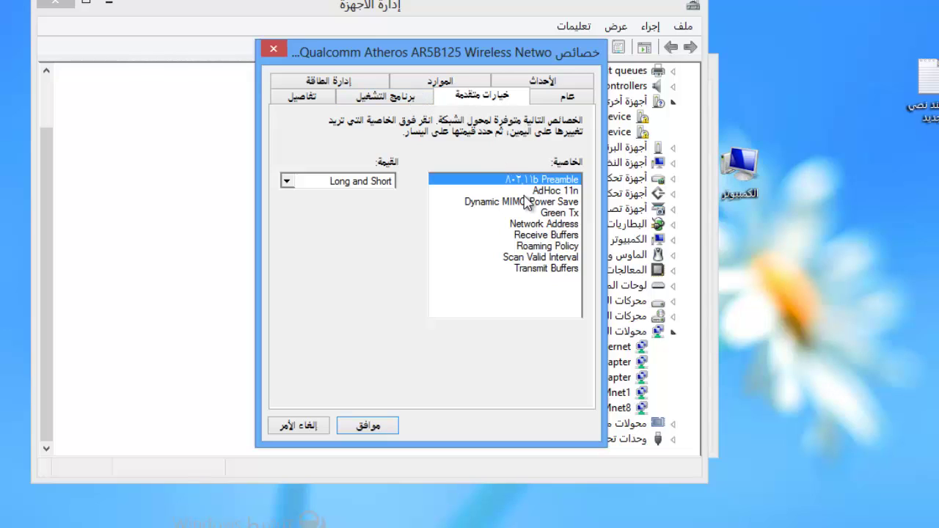
click(537, 225)
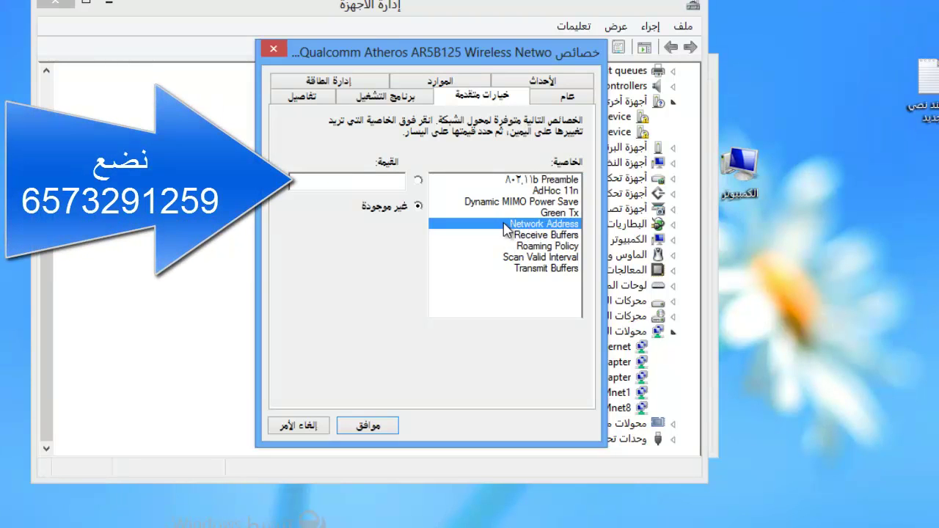
double_click(926, 81)
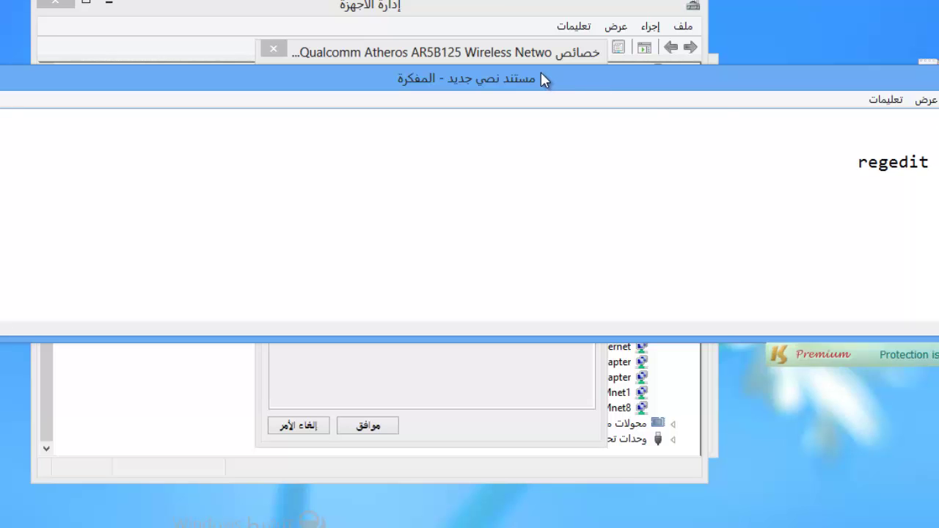
drag(540, 79, 745, 93)
click(108, 89)
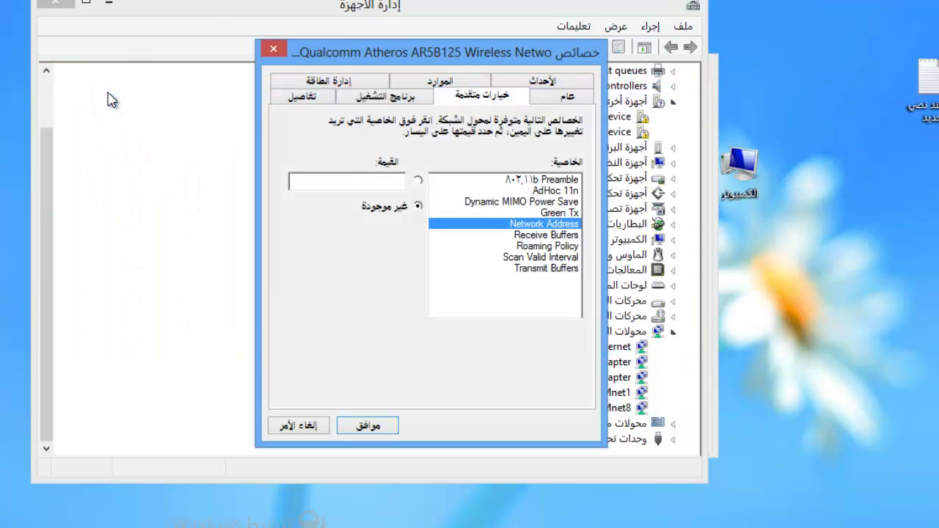
click(381, 185)
key(ctrl+v)
double_click(374, 188)
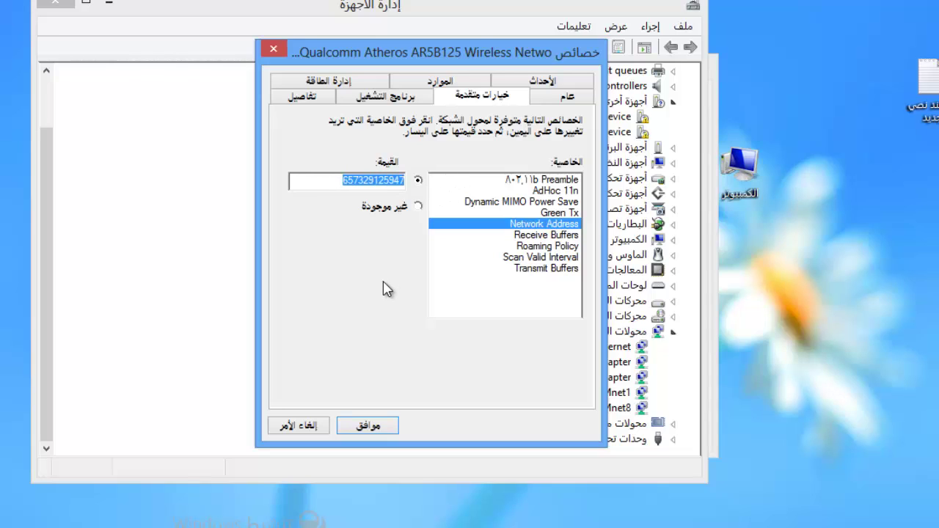
click(371, 424)
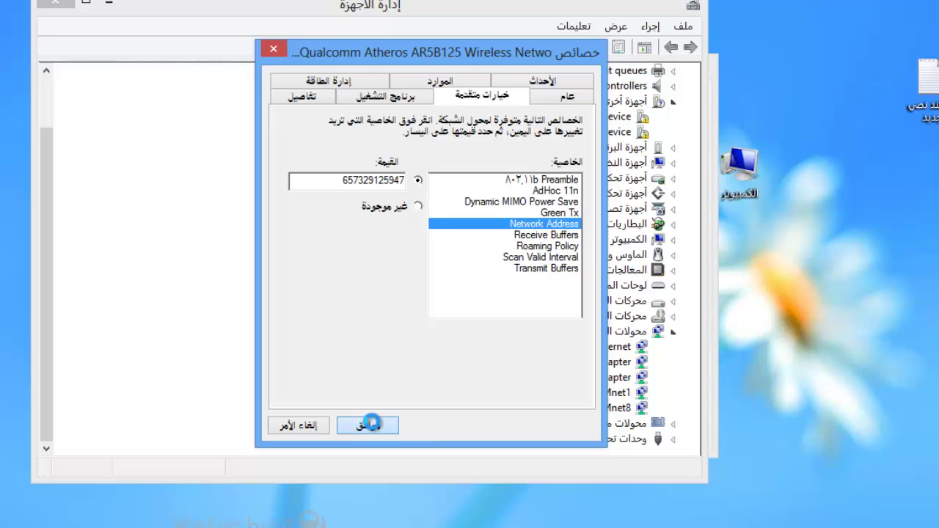
Step: Accept and close the adapter properties, Device Manager and System Properties, and refresh the desktop
click(369, 425)
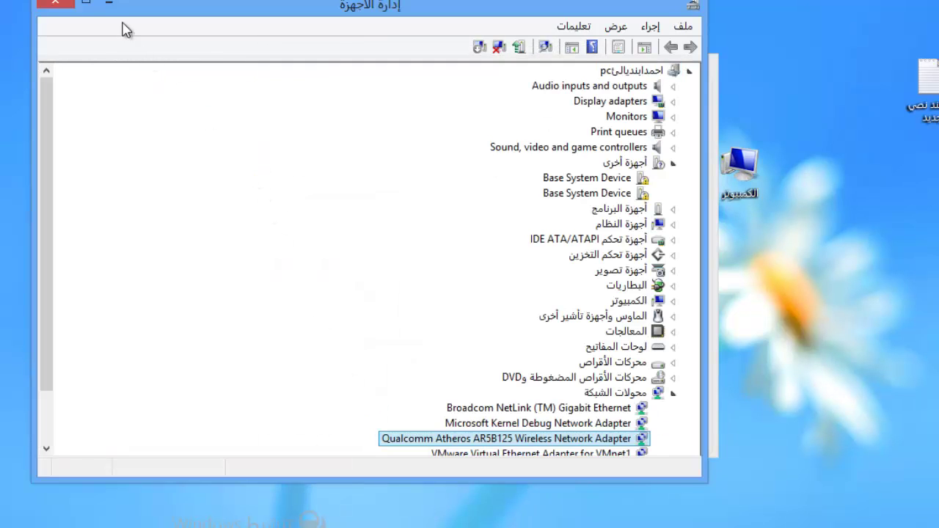
click(58, 4)
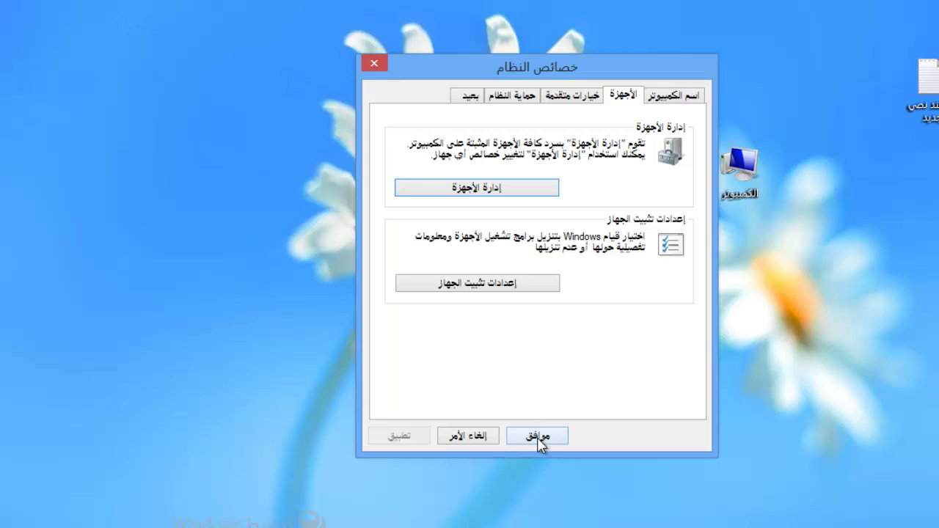
click(537, 436)
right_click(484, 117)
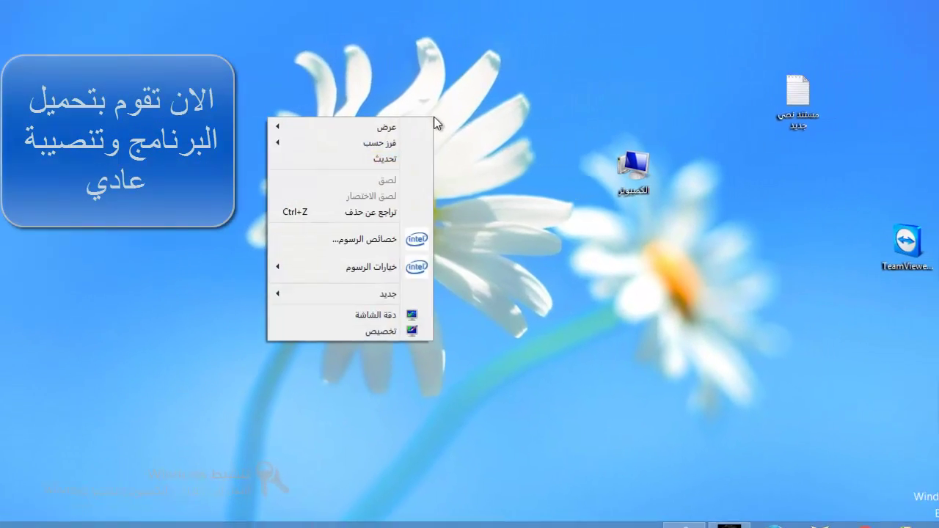
click(384, 157)
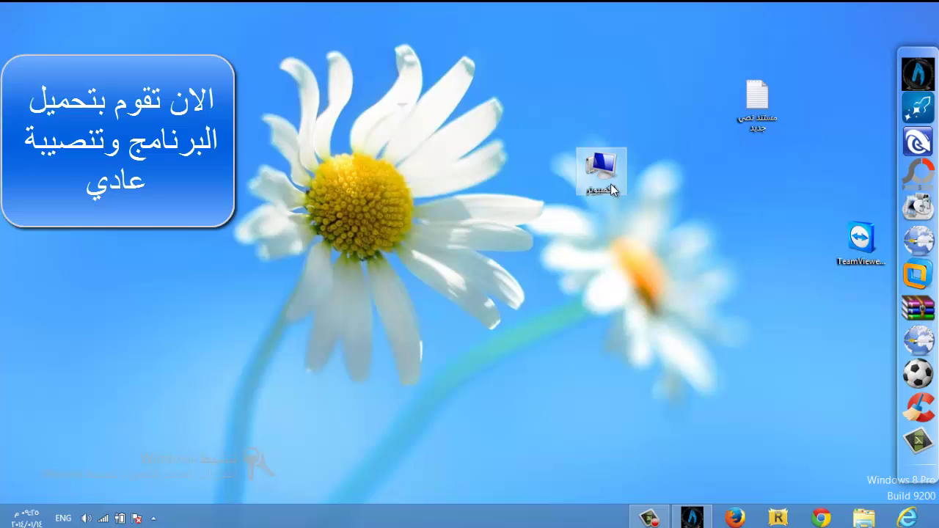
Step: Rearrange the desktop icons, moving Computer to the upper corner, the text document beneath it, and the TeamViewer installer to the middle
drag(612, 189, 924, 45)
drag(773, 100, 876, 103)
drag(860, 238, 473, 229)
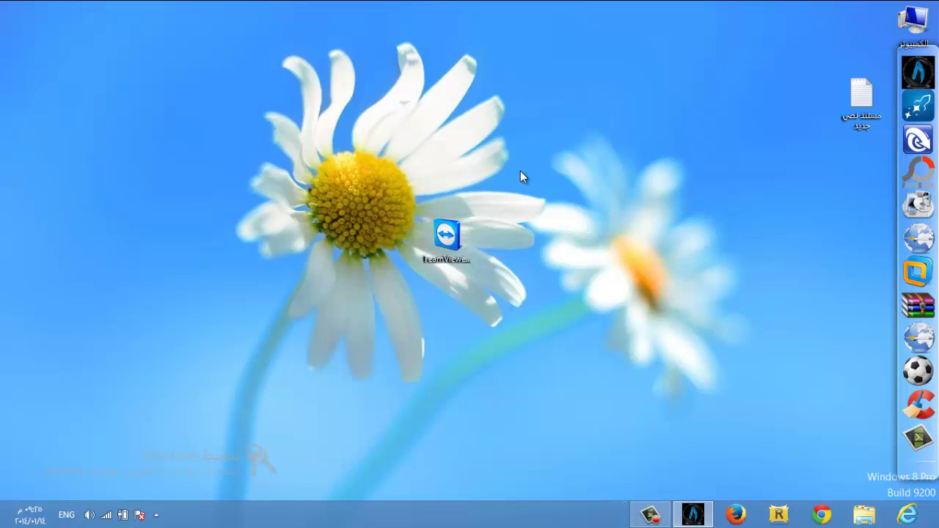
Step: Install TeamViewer 9 using the standard installation option for personal / non-commercial use, accepting the license agreement
drag(528, 110, 554, 87)
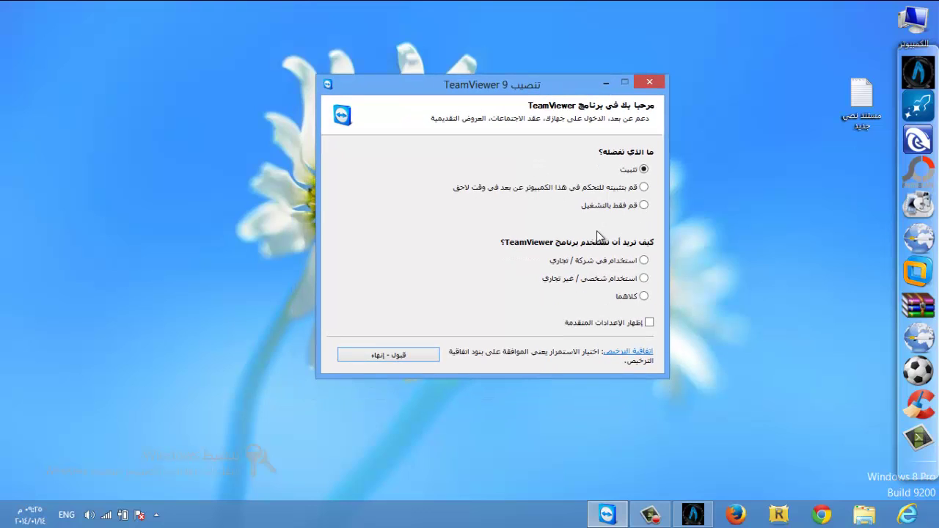
click(641, 279)
click(380, 355)
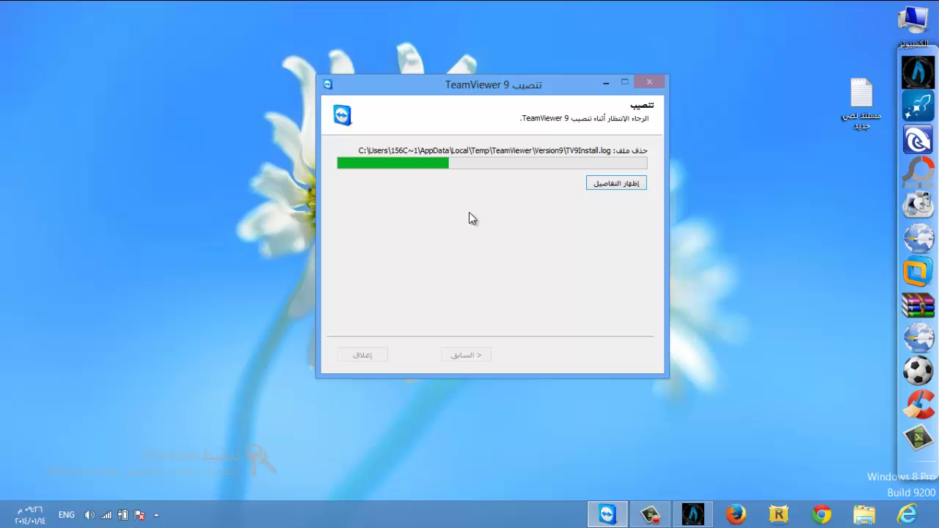
right_click(730, 195)
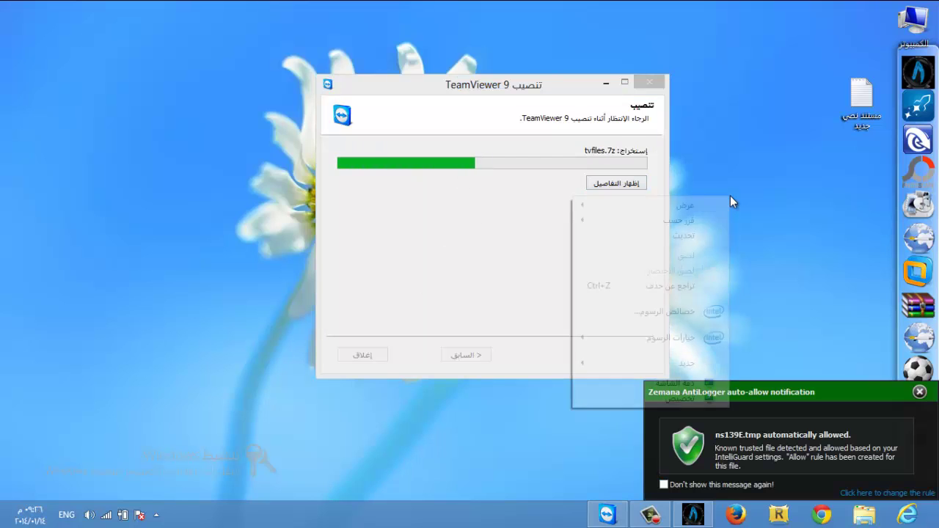
click(701, 233)
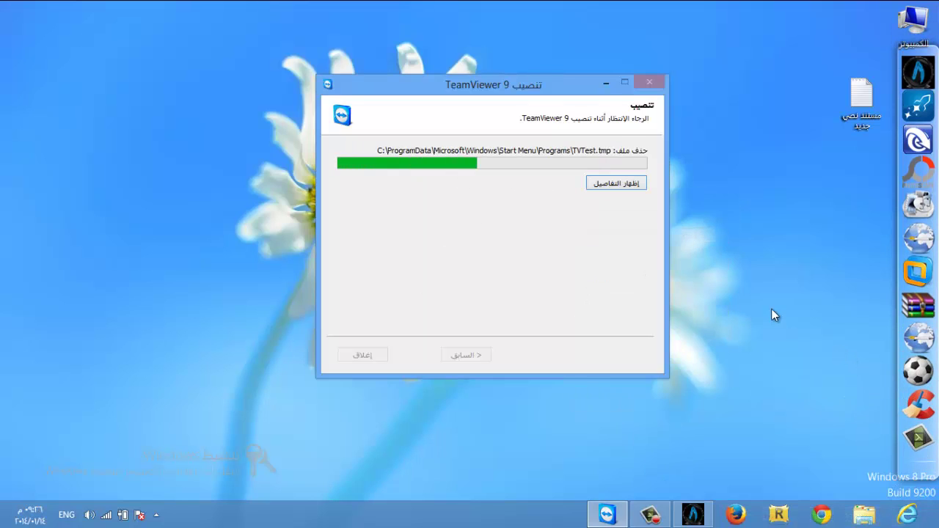
right_click(753, 221)
click(664, 261)
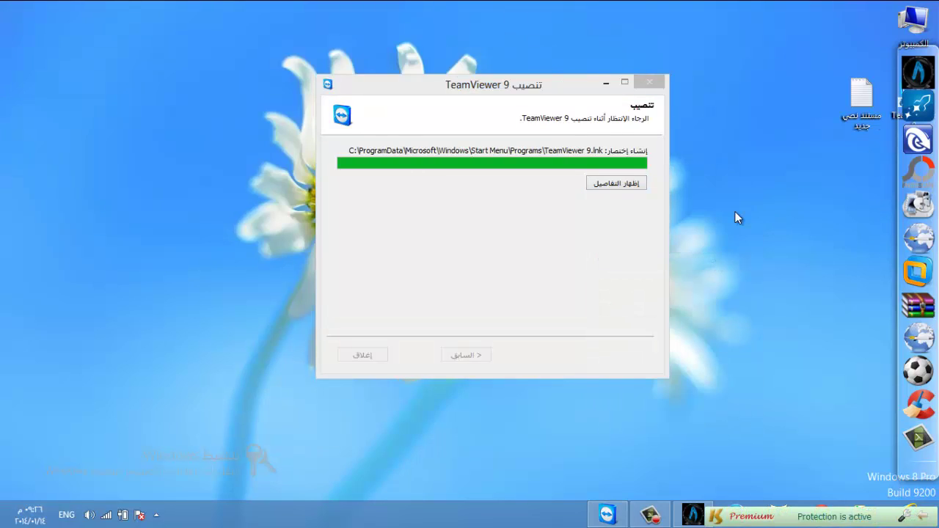
right_click(733, 213)
click(706, 249)
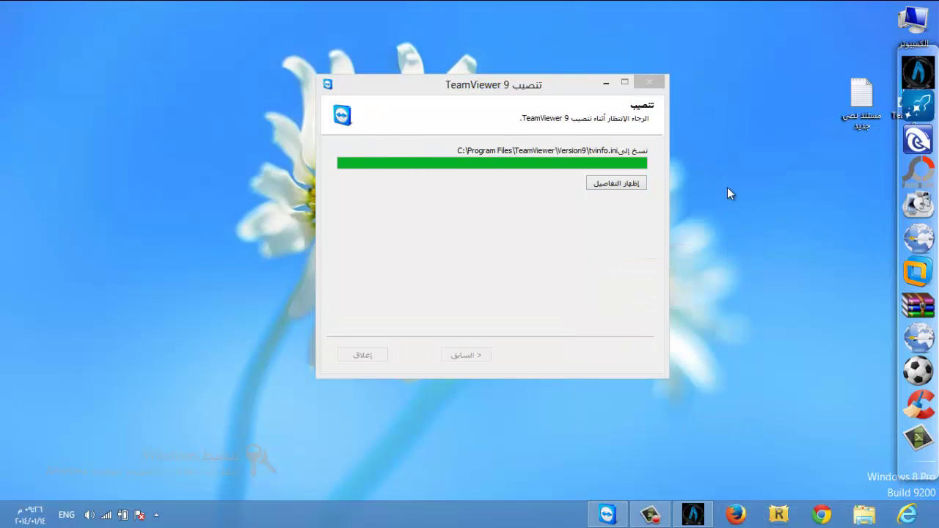
right_click(727, 188)
click(701, 227)
click(578, 234)
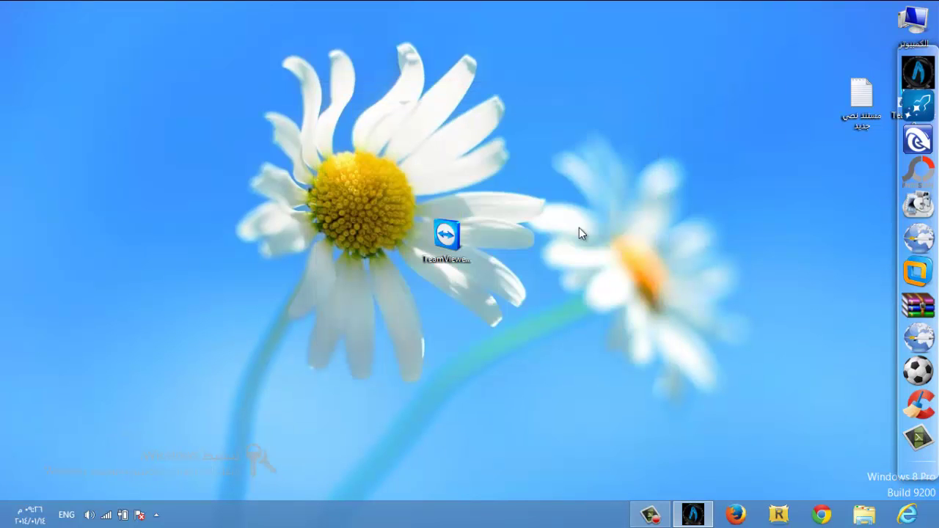
Step: Move the TeamViewer installer icon beneath the desktop text document and close TeamViewer's remote control introduction window
drag(443, 264, 855, 179)
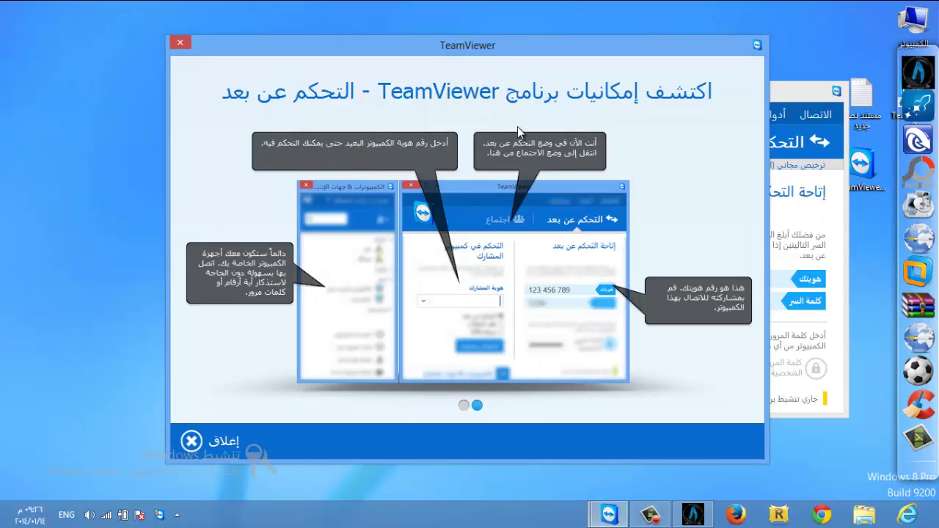
drag(490, 57, 518, 58)
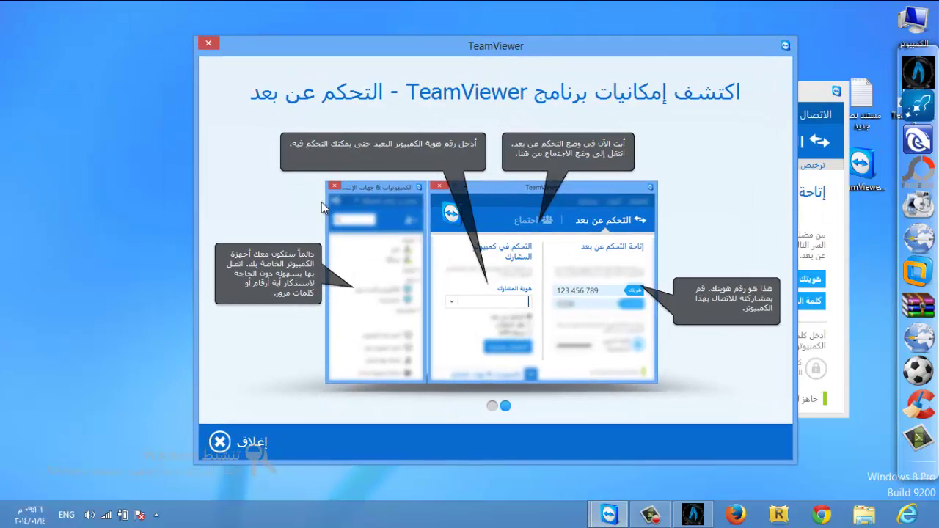
click(218, 443)
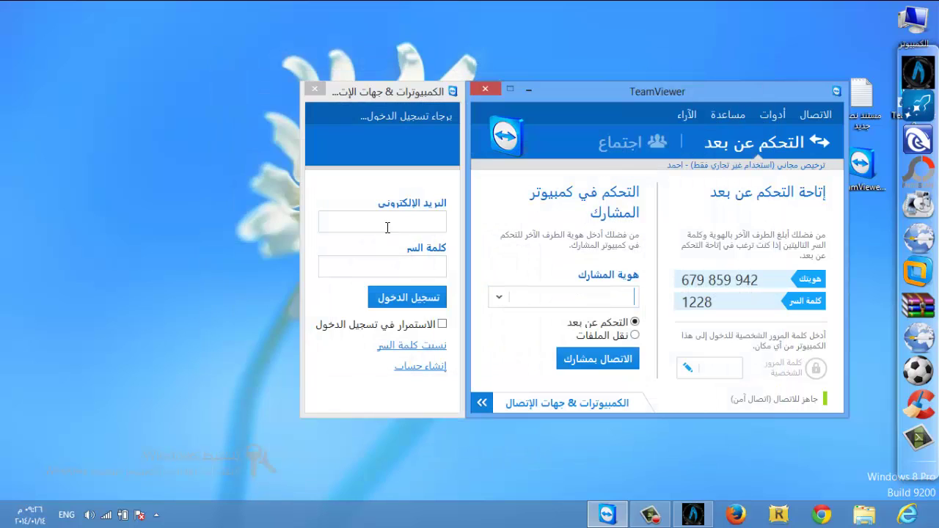
Step: Close the Computers & Contacts window, the main TeamViewer window and the TeamViewer pop-up that follows
click(314, 89)
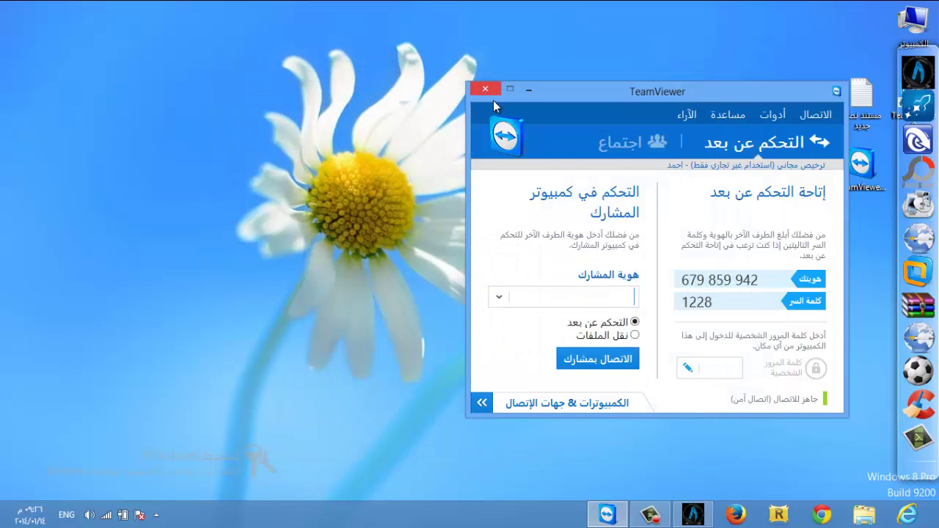
click(485, 89)
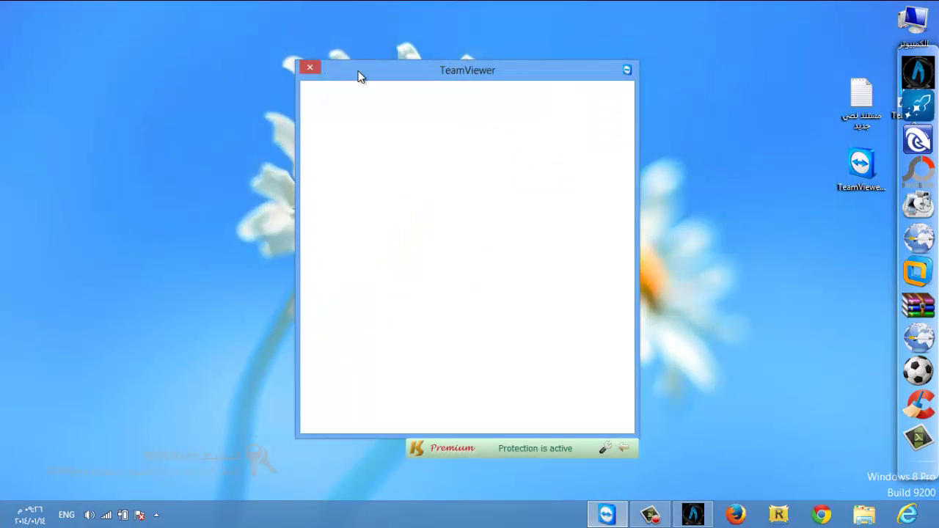
click(313, 66)
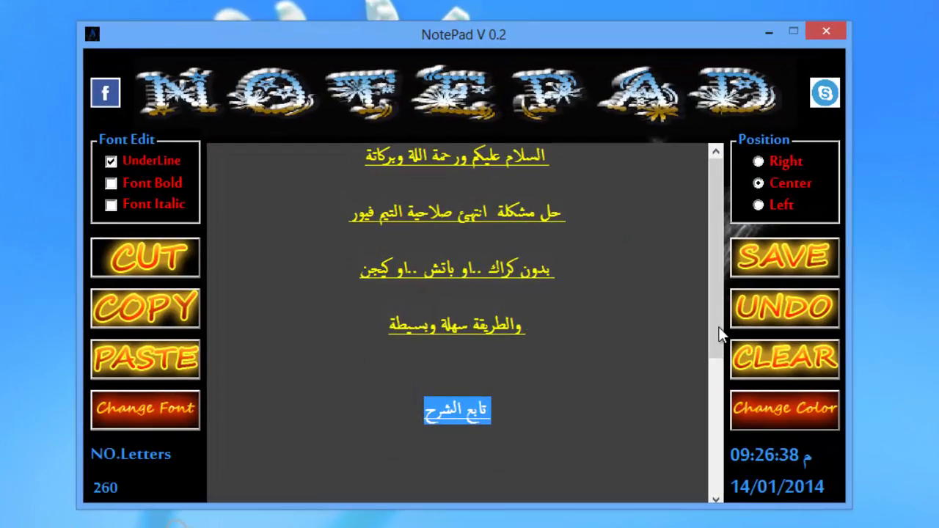
Step: Switch to NotePad V 0.2, read through the closing notes to the end, highlighting each line, and minimize the window
drag(719, 333, 685, 393)
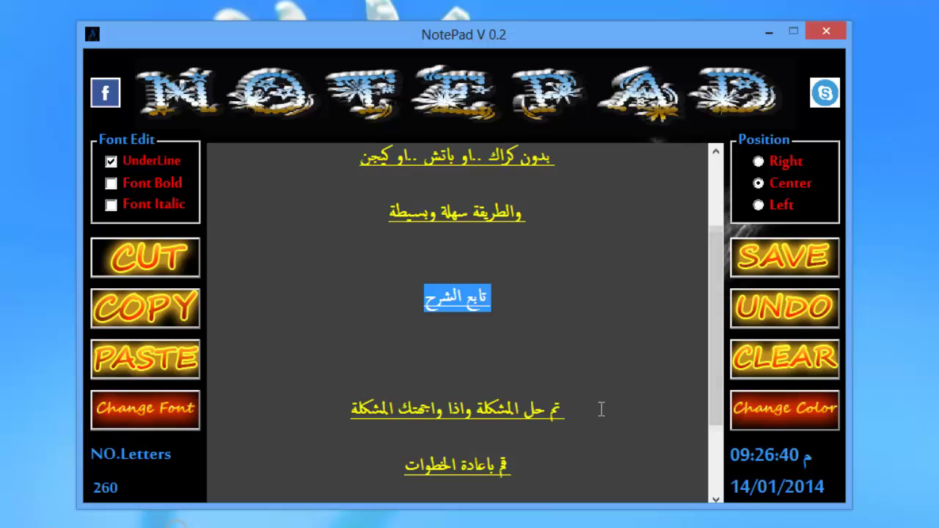
drag(587, 409, 333, 407)
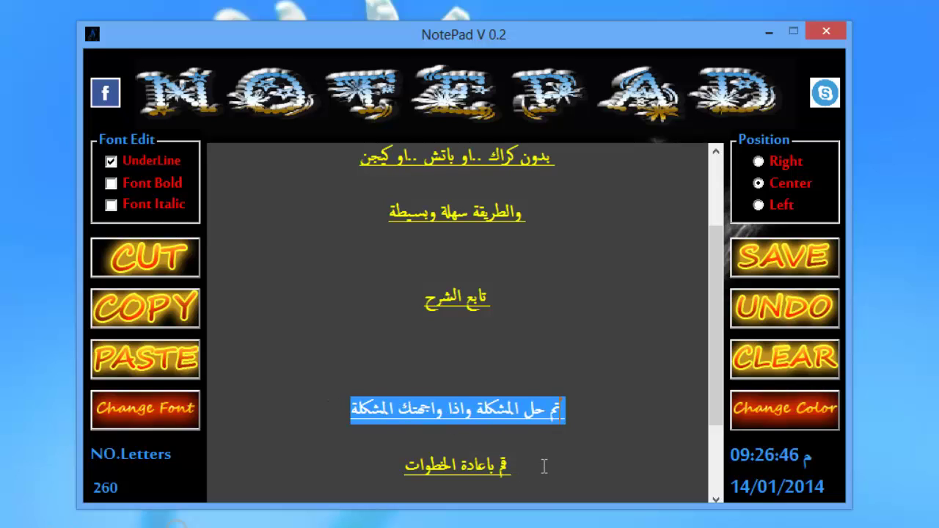
drag(544, 466, 396, 456)
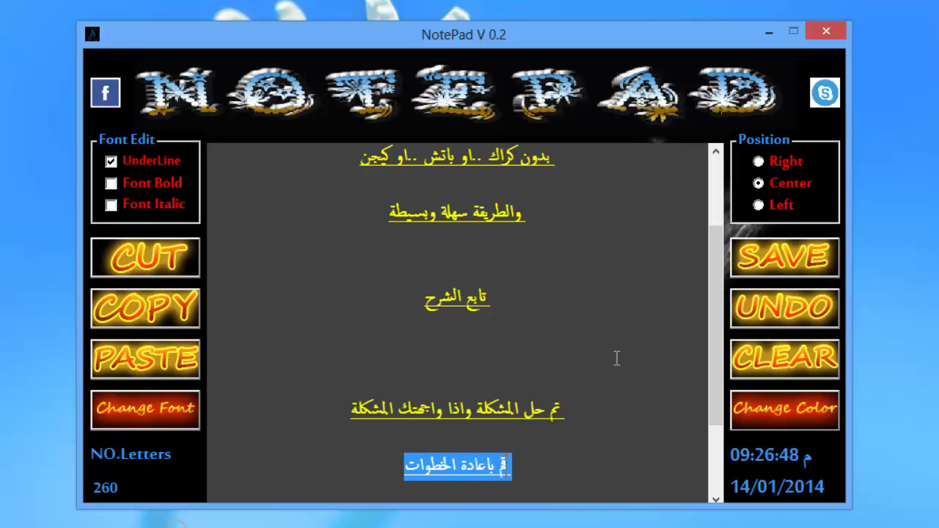
drag(717, 268, 709, 405)
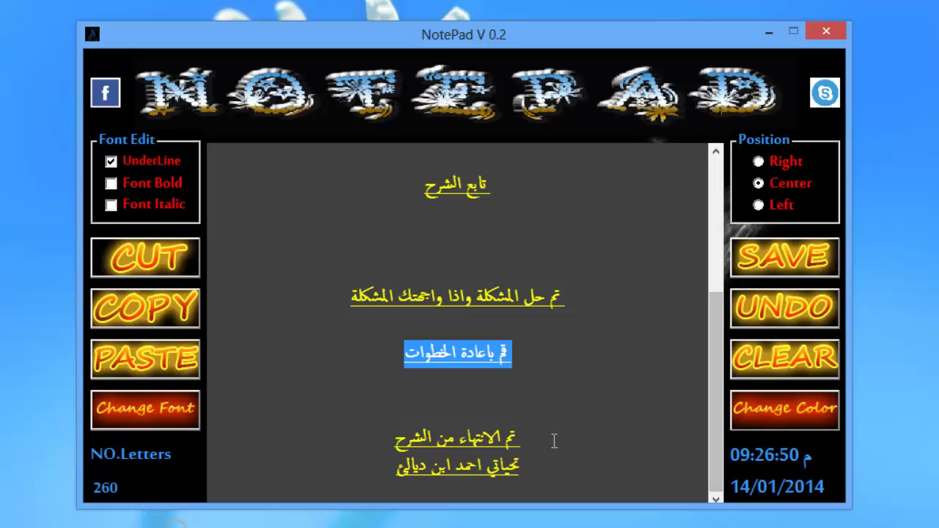
drag(553, 440, 398, 436)
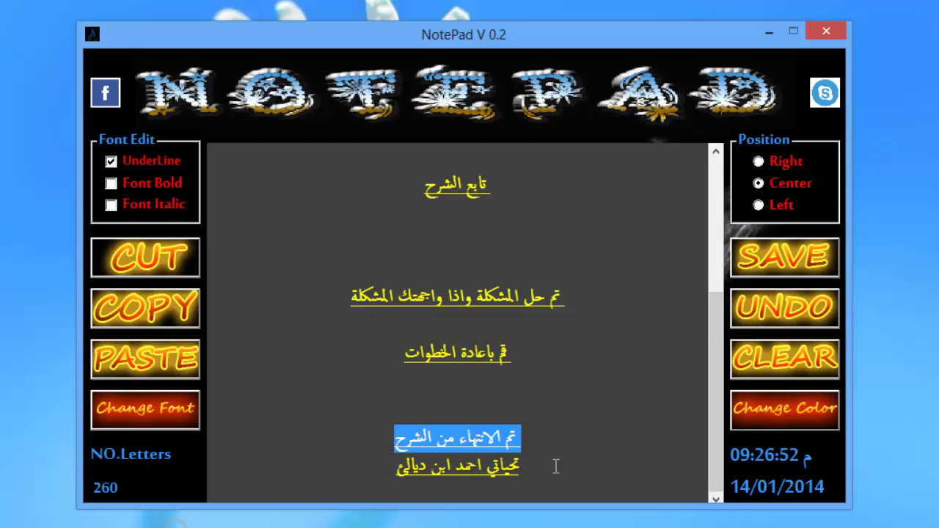
drag(556, 467, 396, 465)
click(623, 301)
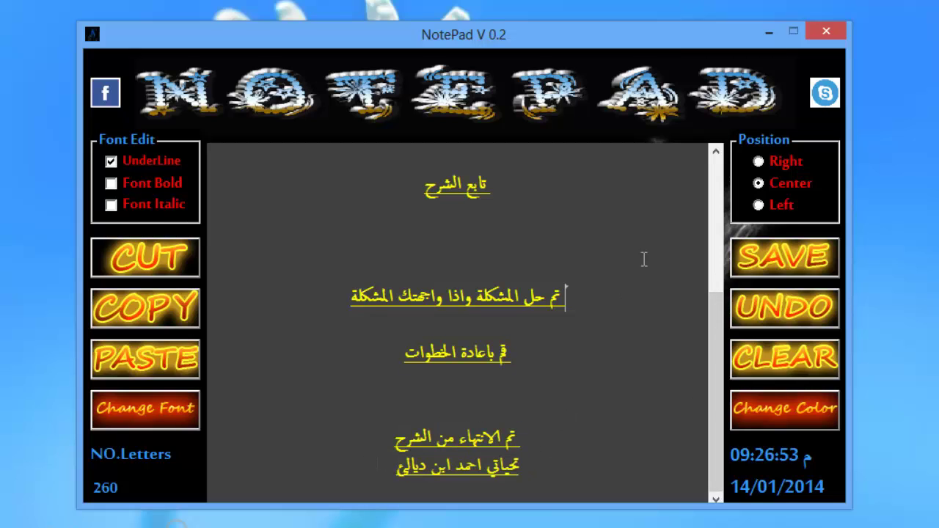
click(767, 36)
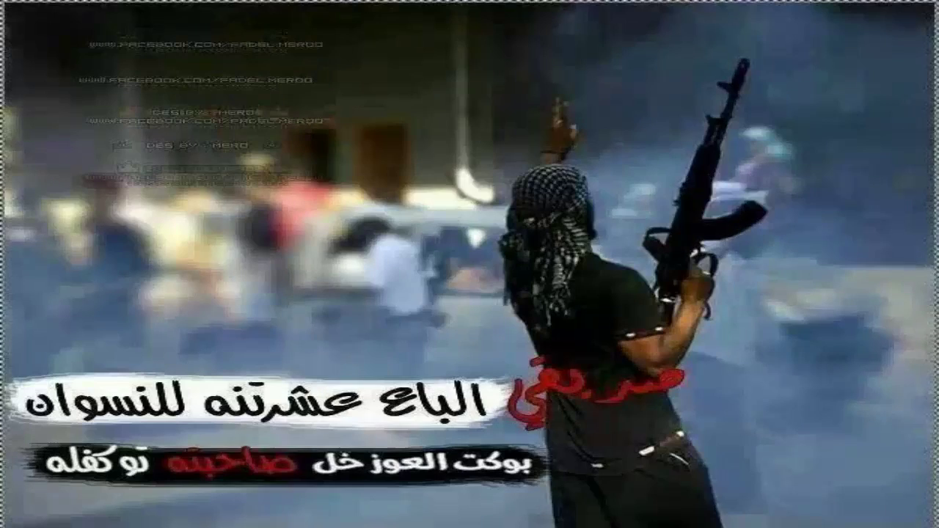